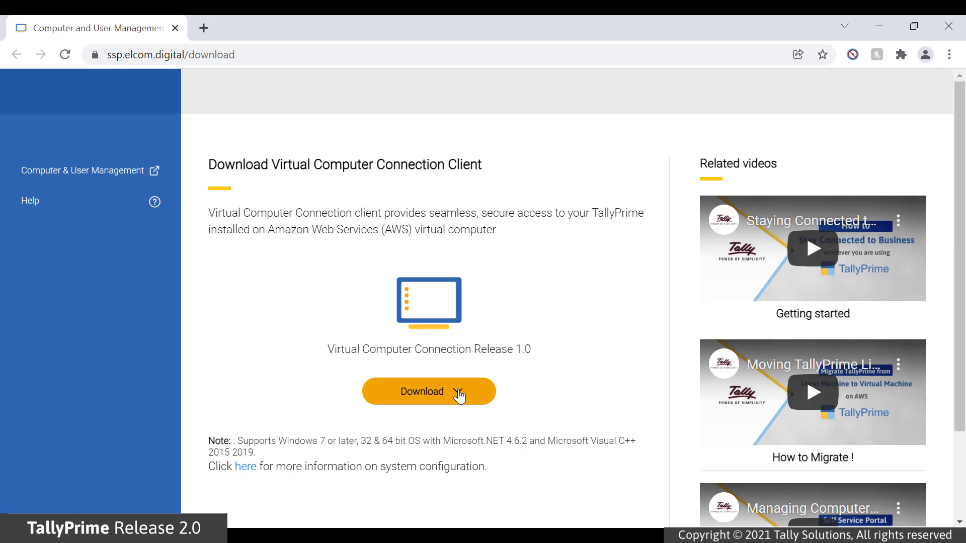
# - Download the online installer and install the Virtual Computer Connection client, accepting the EULA
pyautogui.click(459, 396)
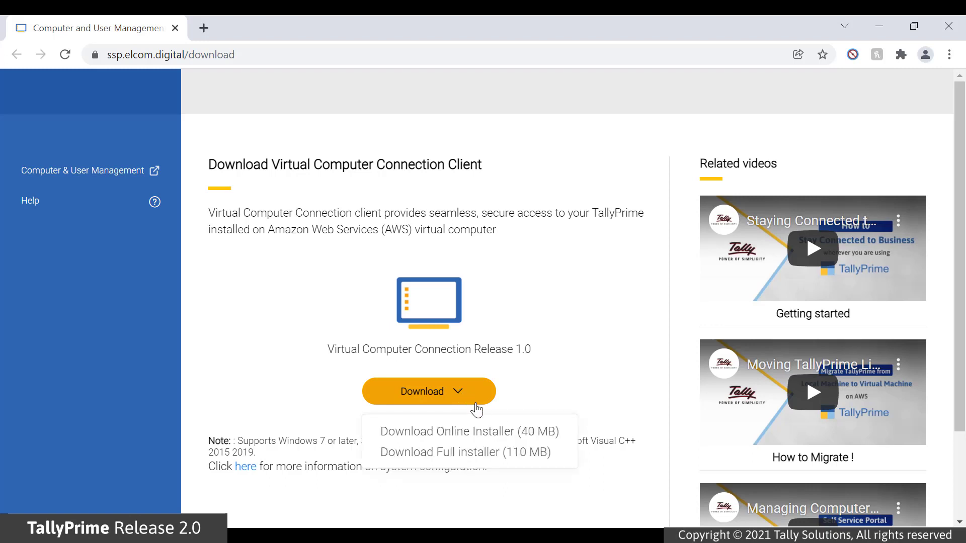
pyautogui.click(494, 431)
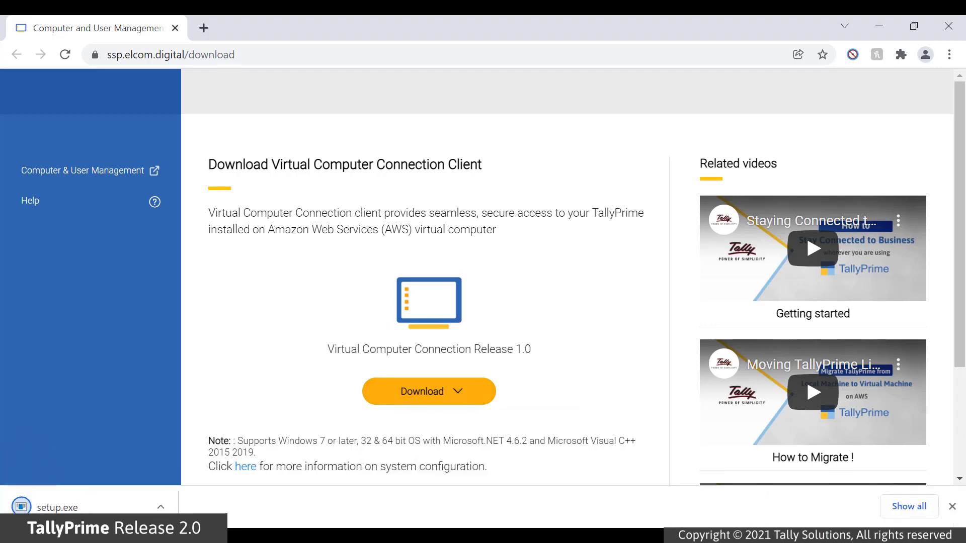
pyautogui.click(127, 509)
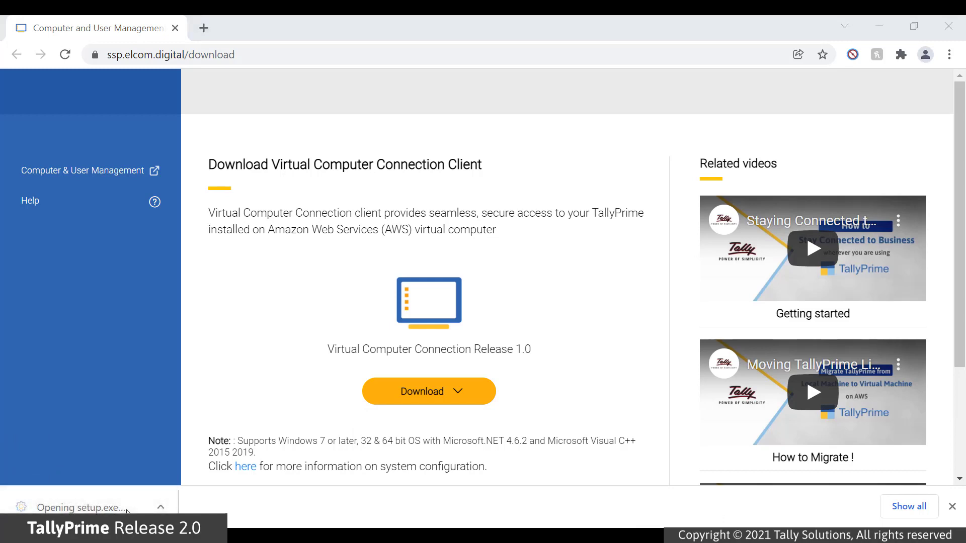
pyautogui.click(392, 347)
pyautogui.click(533, 401)
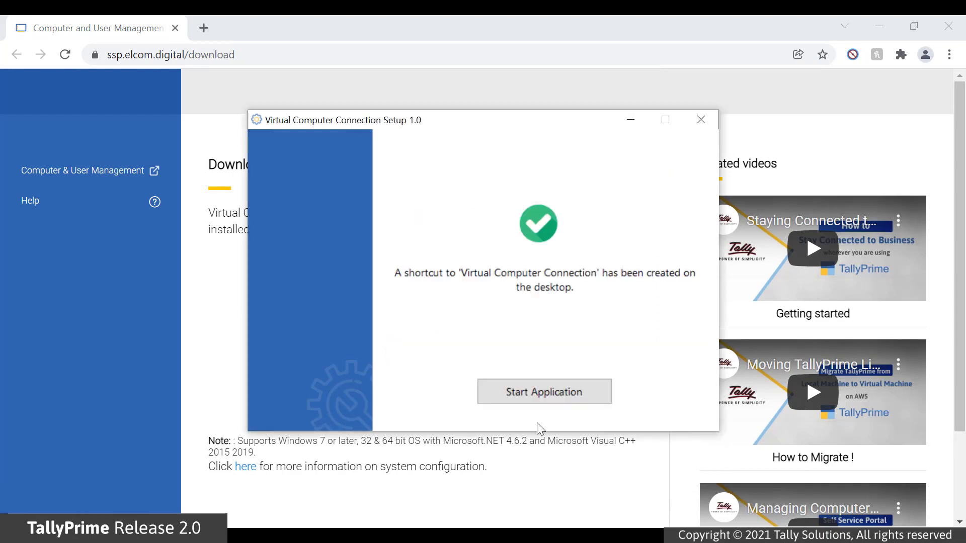
# - Launch the connection client and sign in with the Tally.NET ID, password and secure PIN
pyautogui.click(545, 392)
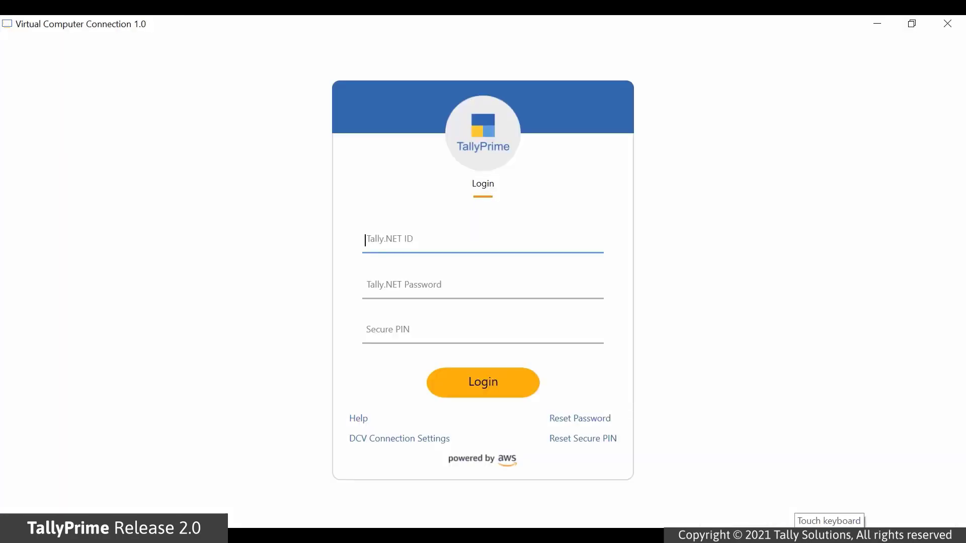
pyautogui.write('ta')
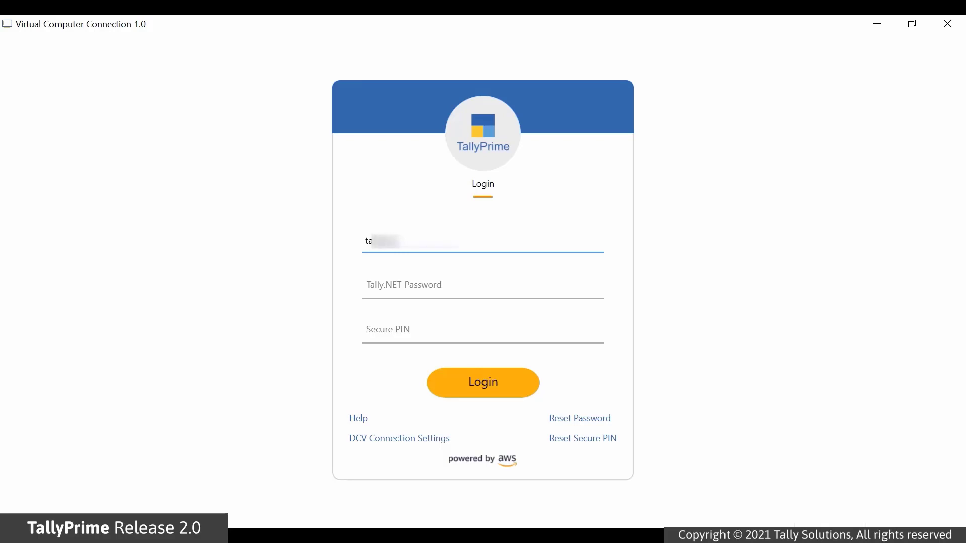
pyautogui.write('s.com')
pyautogui.press('Tab')
pyautogui.write('********')
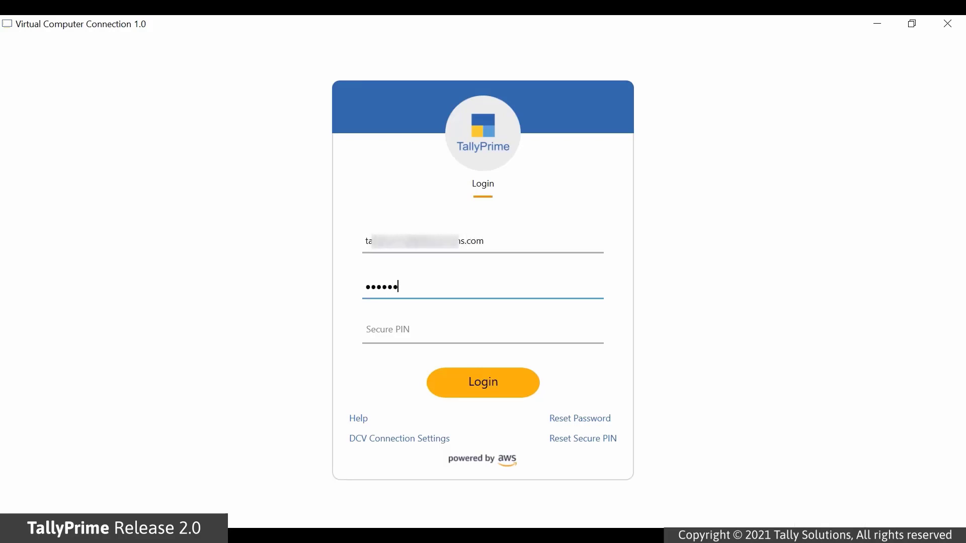
pyautogui.press('Tab')
pyautogui.write('******')
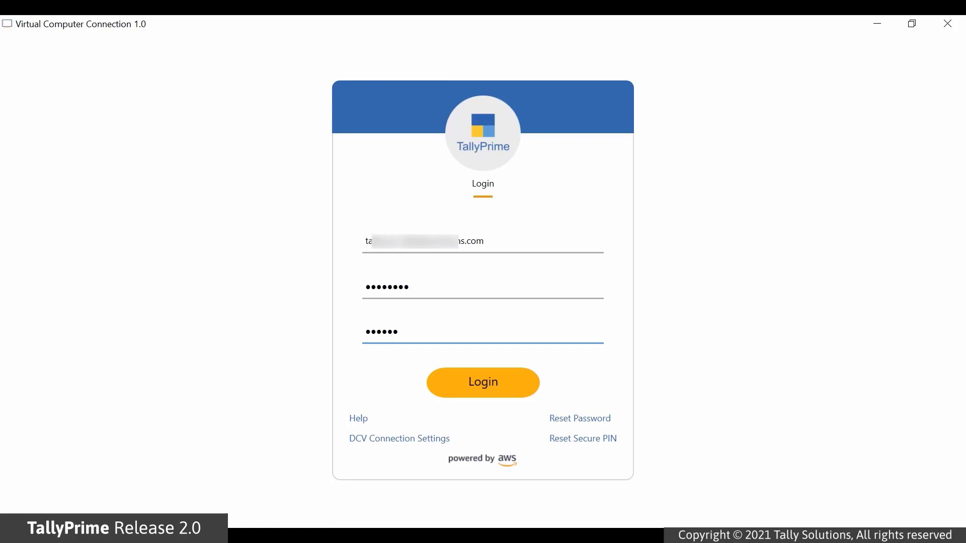
pyautogui.click(523, 390)
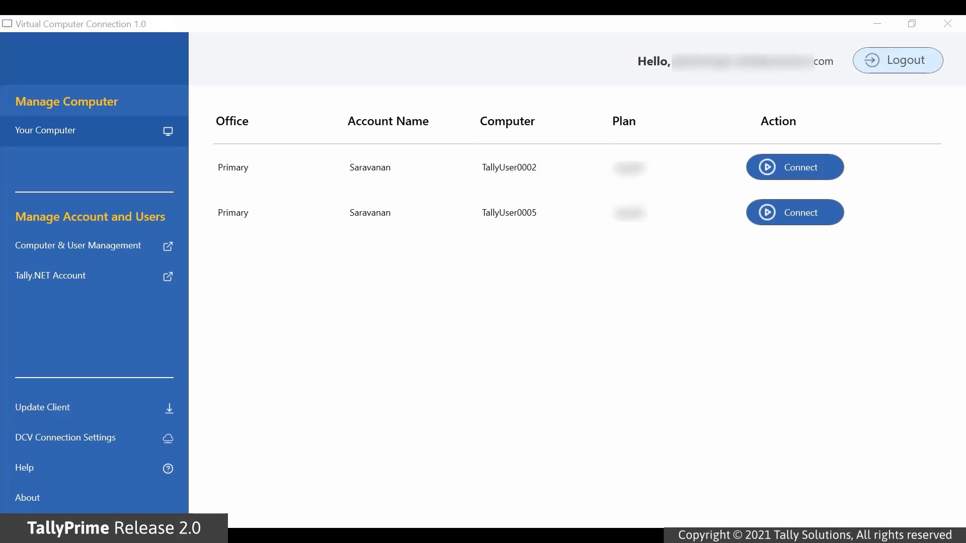
# - Connect to the first listed virtual computer, TallyUser0002, to open its NICE DCV desktop
pyautogui.click(826, 173)
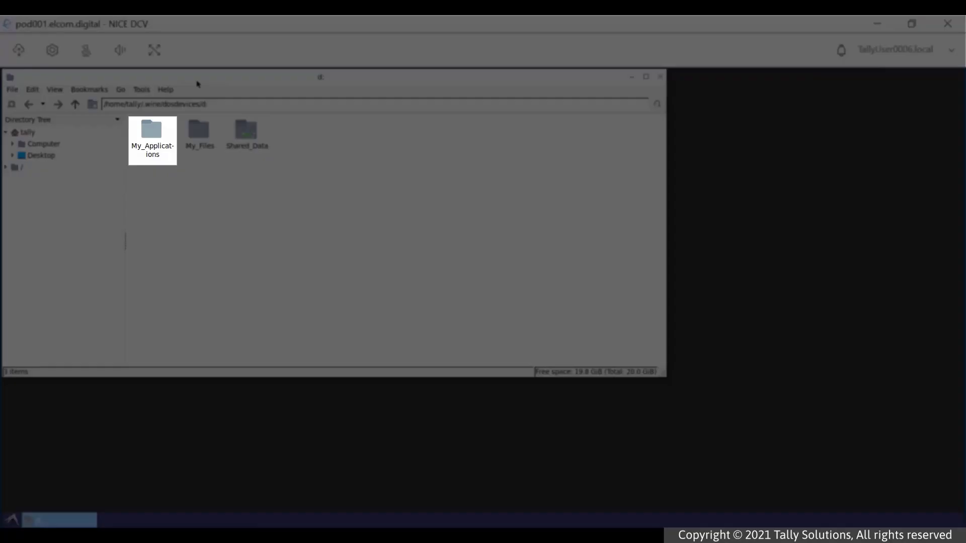
pyautogui.doubleClick(156, 130)
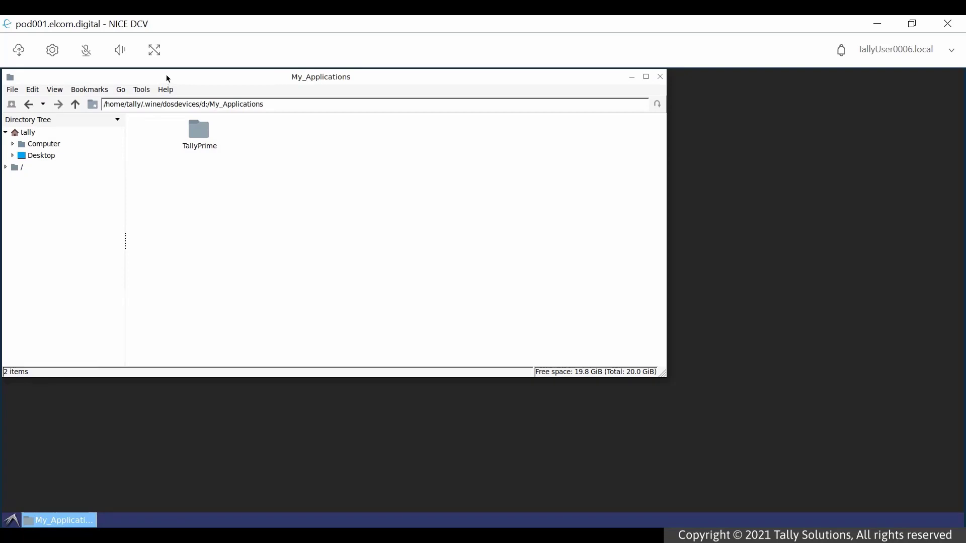
pyautogui.click(76, 106)
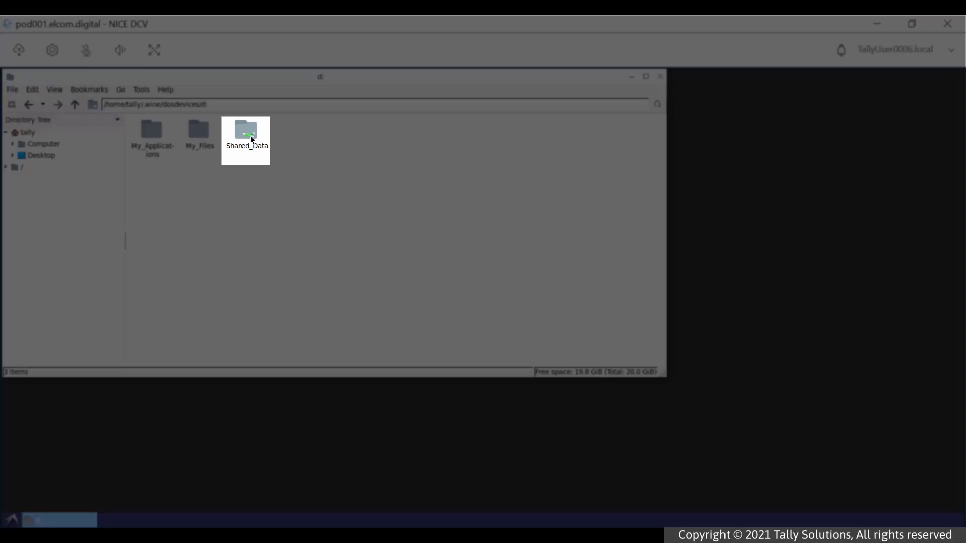
pyautogui.doubleClick(247, 132)
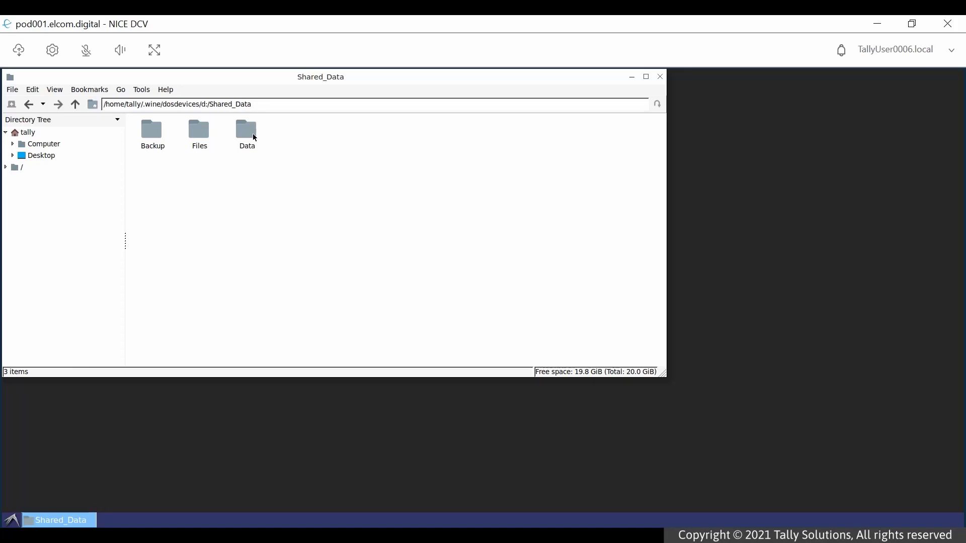
pyautogui.click(76, 108)
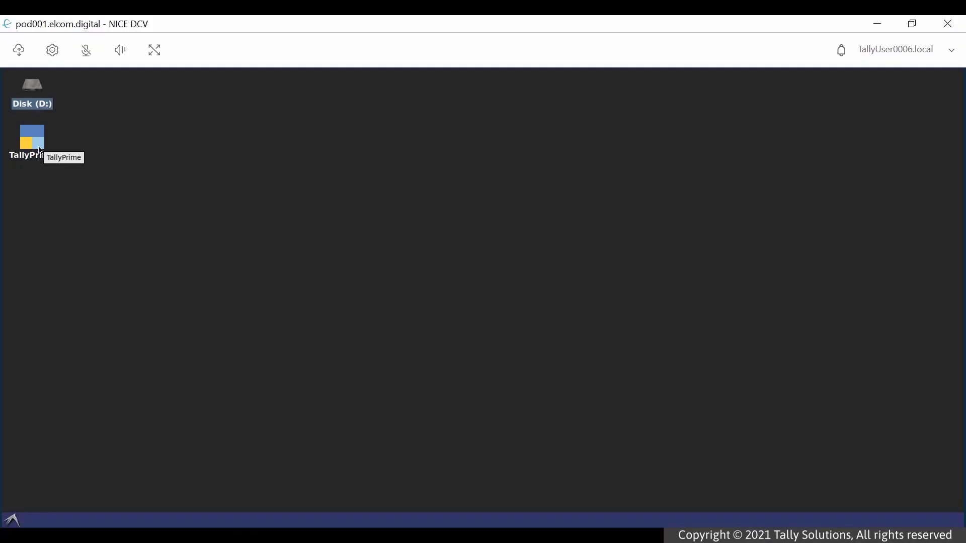
# - Launch TallyPrime and reactivate the existing licence with Tally.NET credentials, upgrading EDU to GOLD
pyautogui.doubleClick(41, 149)
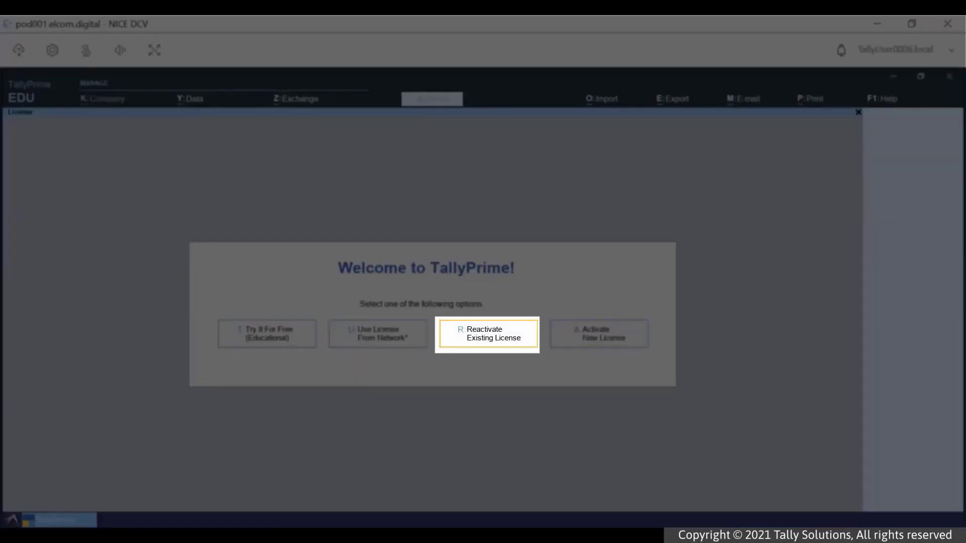
pyautogui.write('r')
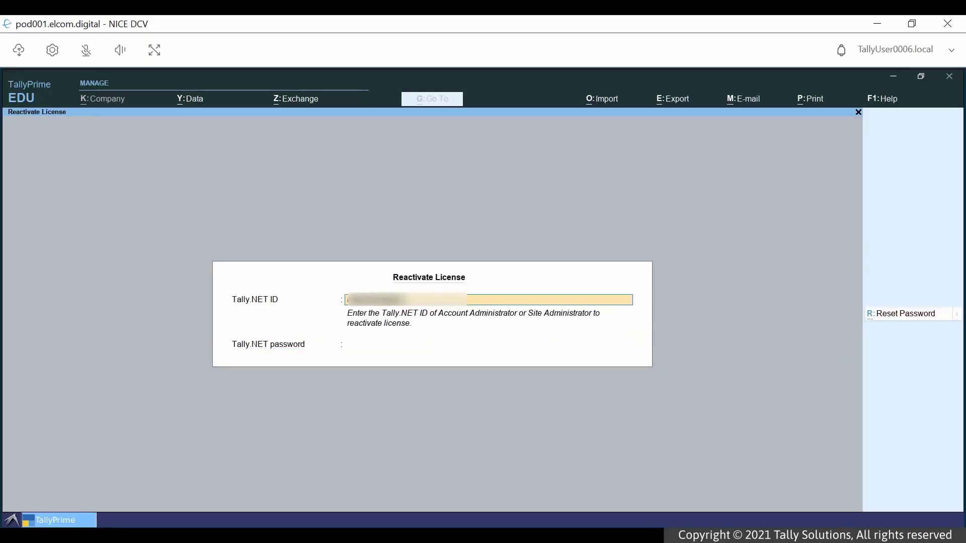
pyautogui.write('com')
pyautogui.press('Return')
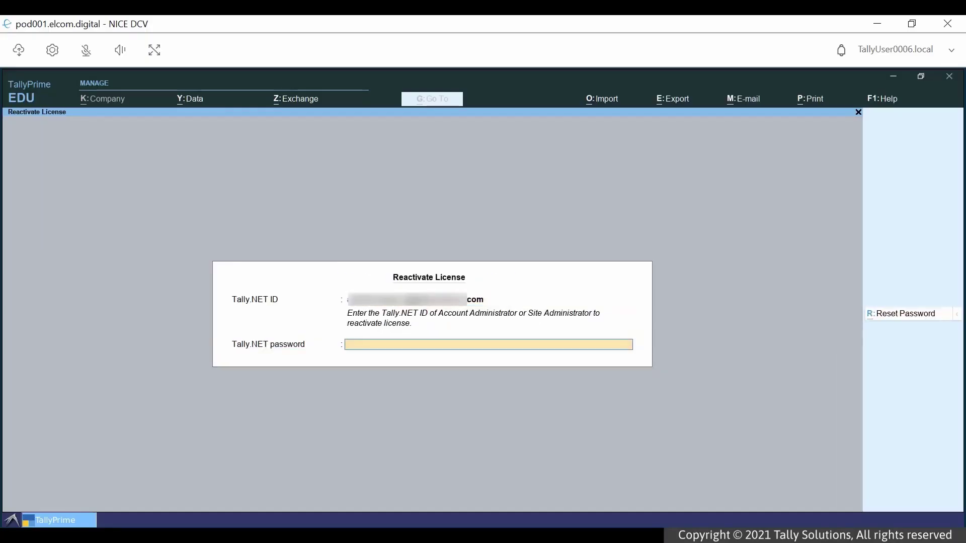
pyautogui.write('********')
pyautogui.press('Return')
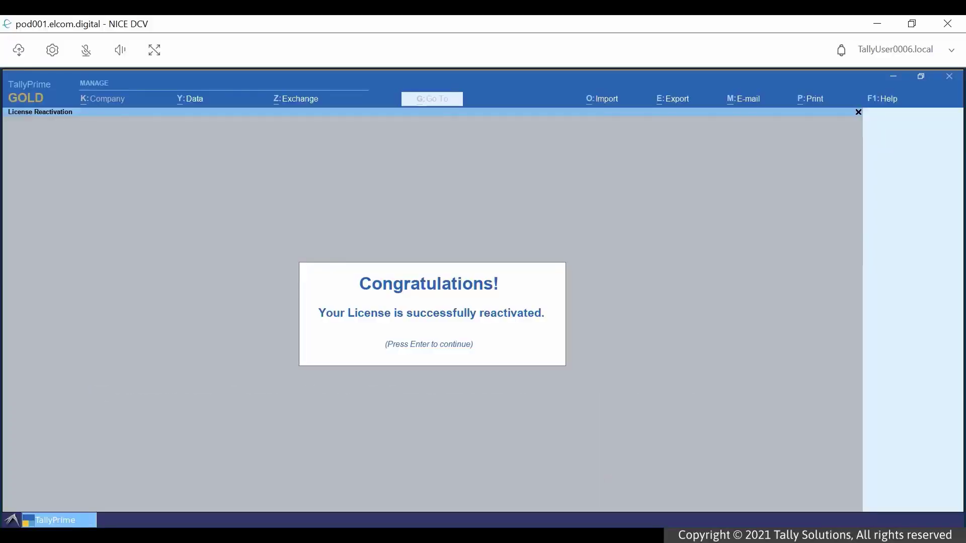
# - Create and load the company National Transports with state Karnataka
pyautogui.press('Return')
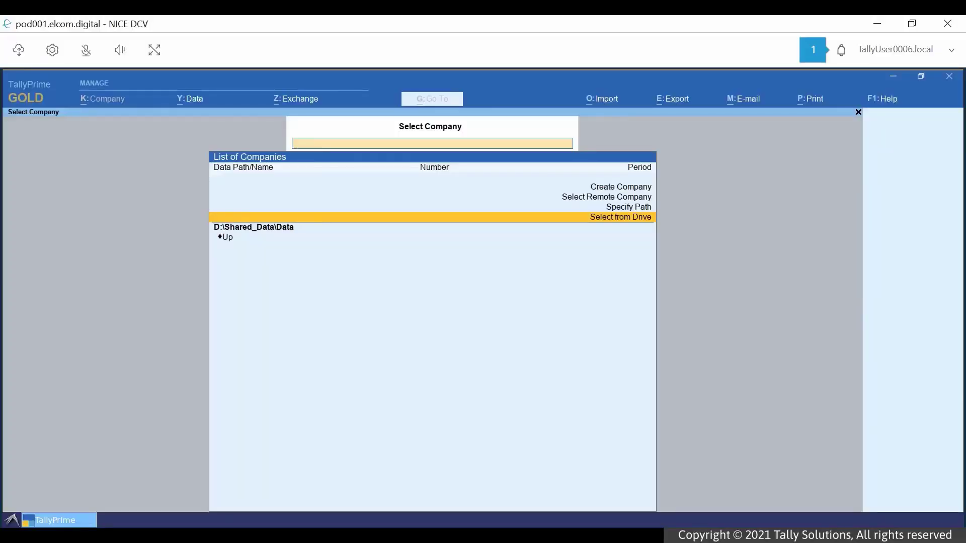
pyautogui.press('Up')
pyautogui.press('Up')
pyautogui.press('Up')
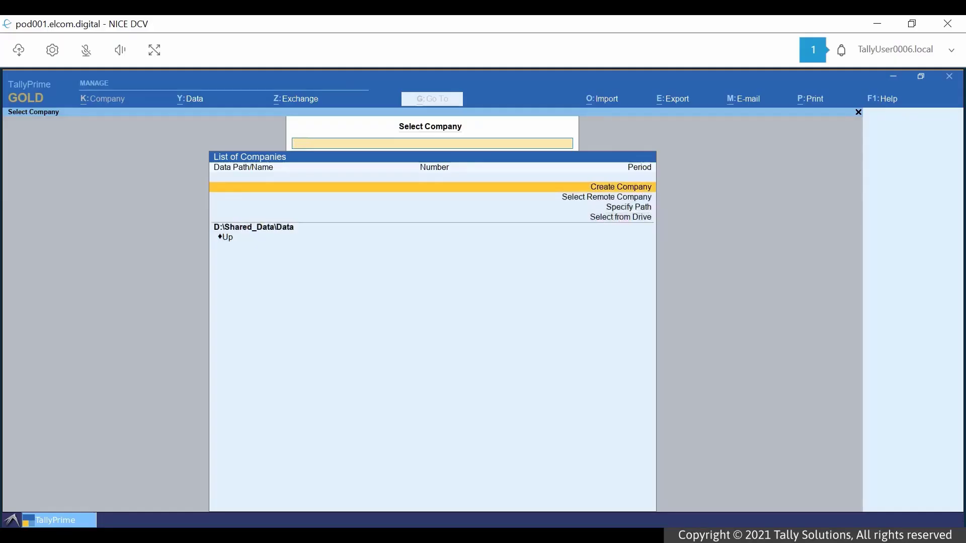
pyautogui.press('Return')
pyautogui.write('National Transports')
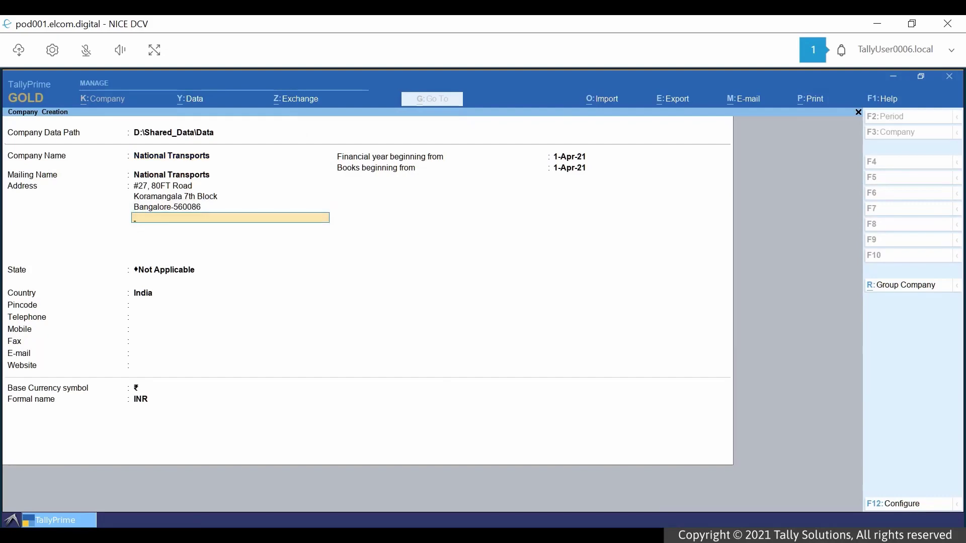
pyautogui.press('Return')
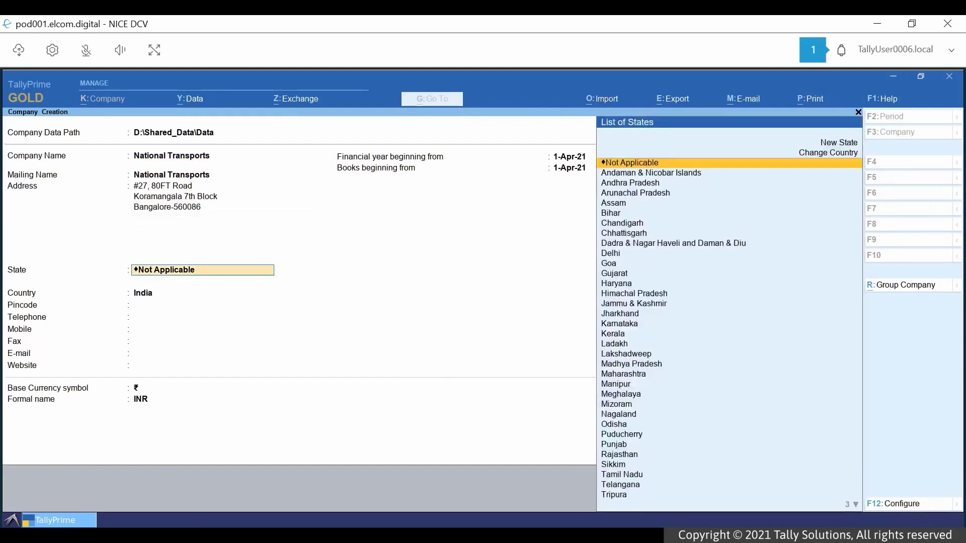
pyautogui.write('Kar')
pyautogui.press('Return')
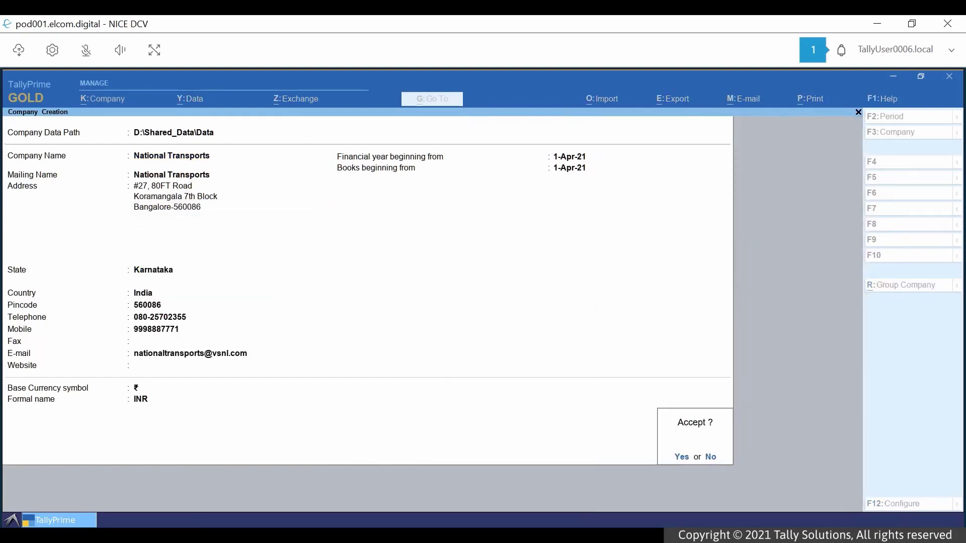
pyautogui.press('Return')
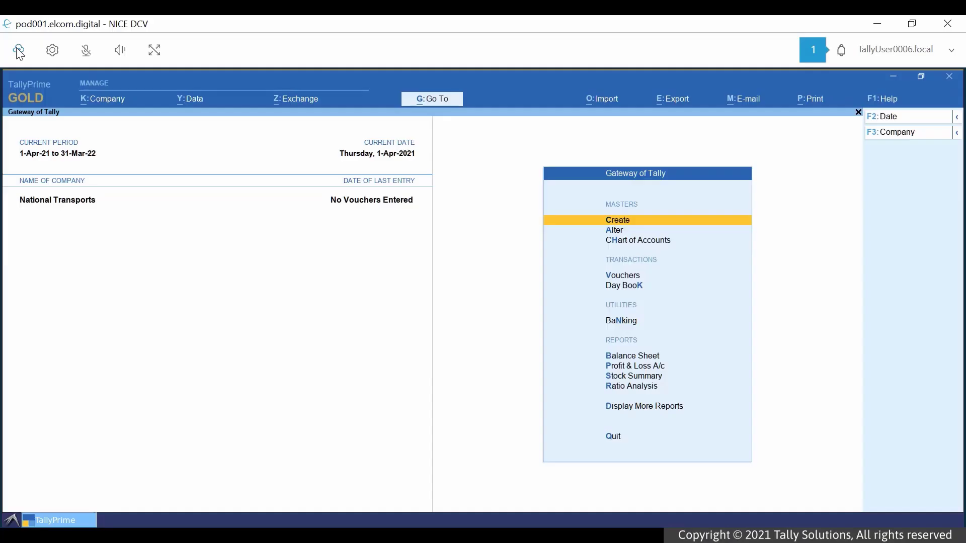
# - Upload TBK900_10020.001 and TBK900_10088.001 from D:\Backup into the shared Backup storage folder
pyautogui.click(19, 51)
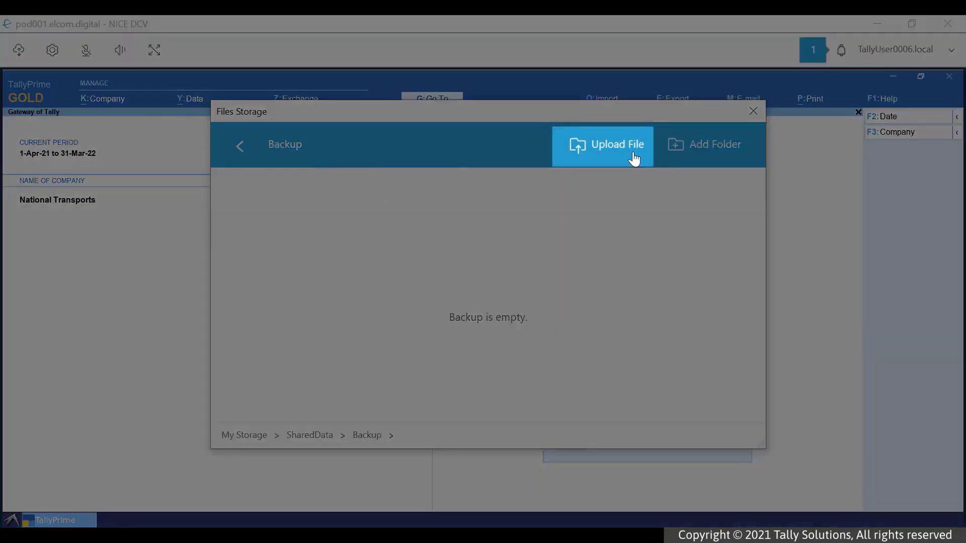
pyautogui.click(630, 151)
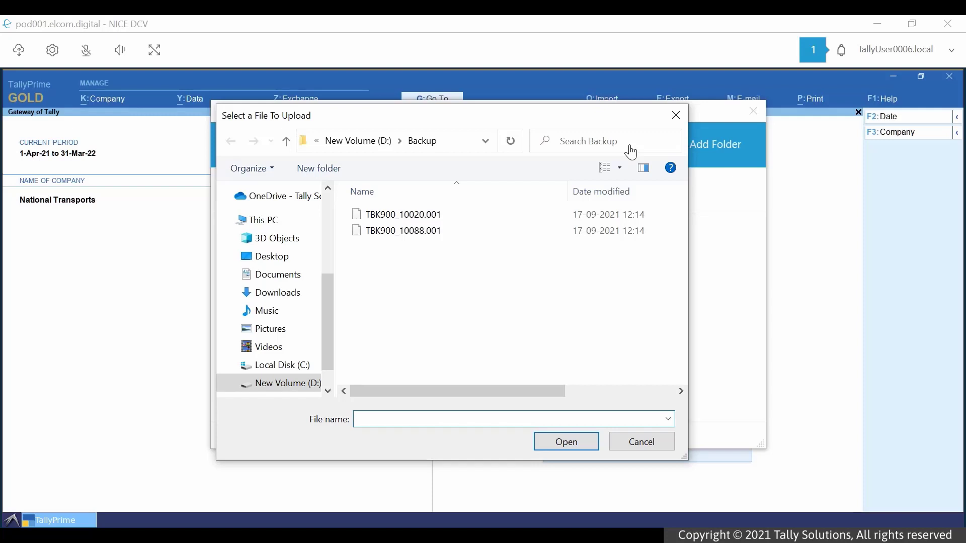
pyautogui.click(436, 212)
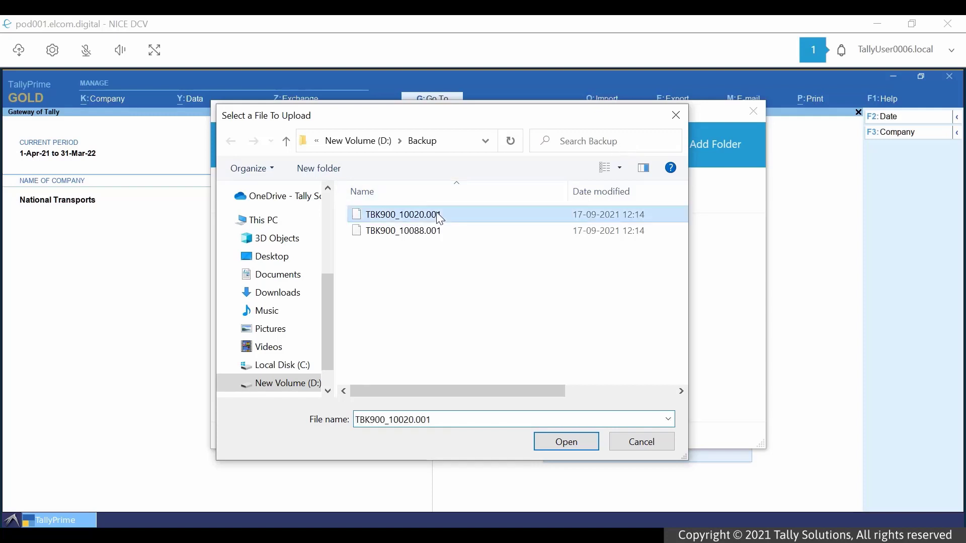
pyautogui.keyDown('shift'); pyautogui.click(430, 229); pyautogui.keyUp('shift')
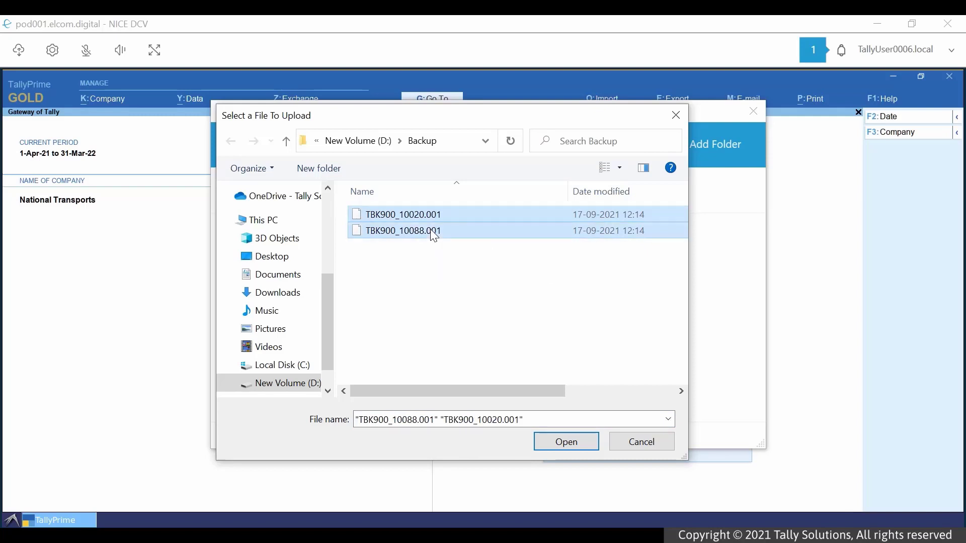
pyautogui.click(563, 443)
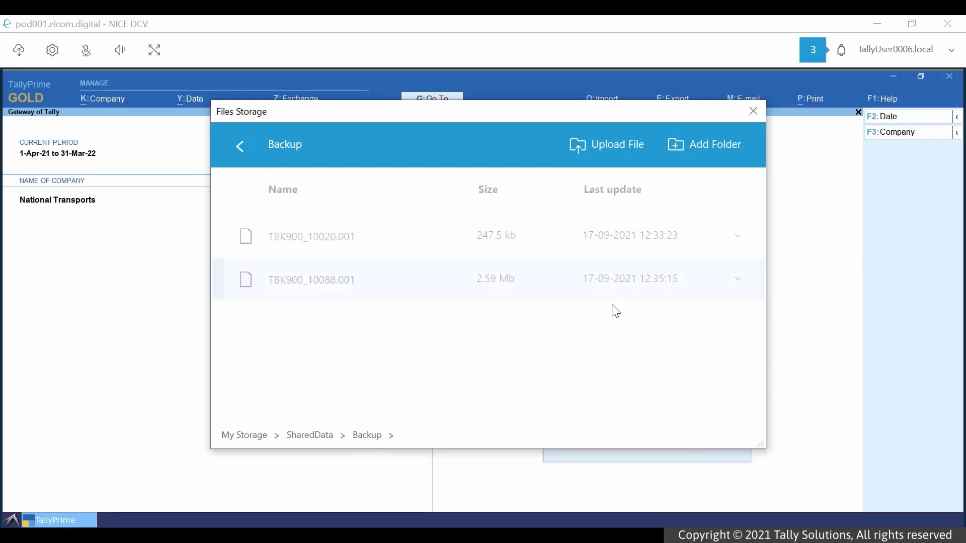
# - Start a company restore with D:\Shared_Data\Data as the destination folder
pyautogui.click(753, 111)
pyautogui.hotkey('alt', 'y')
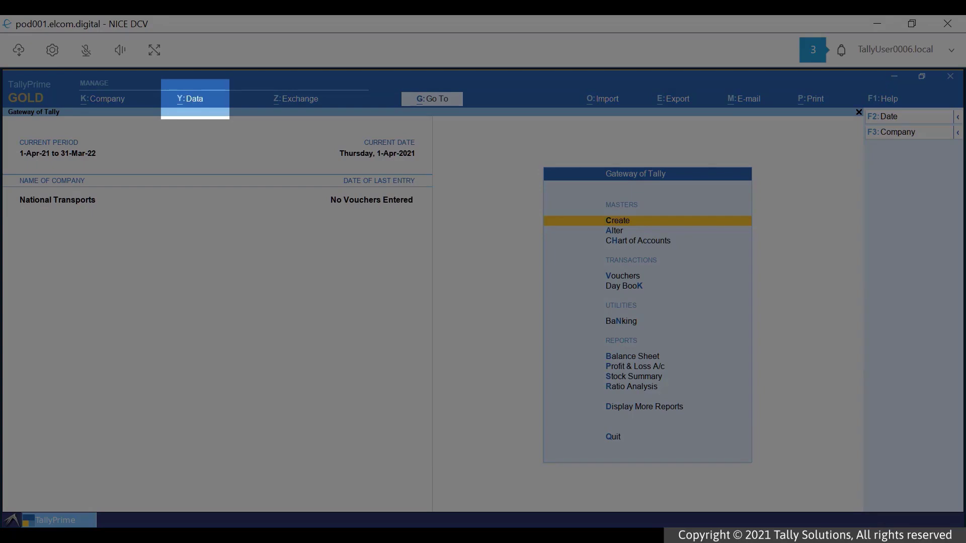
pyautogui.hotkey('alt', 'y')
pyautogui.press('Down')
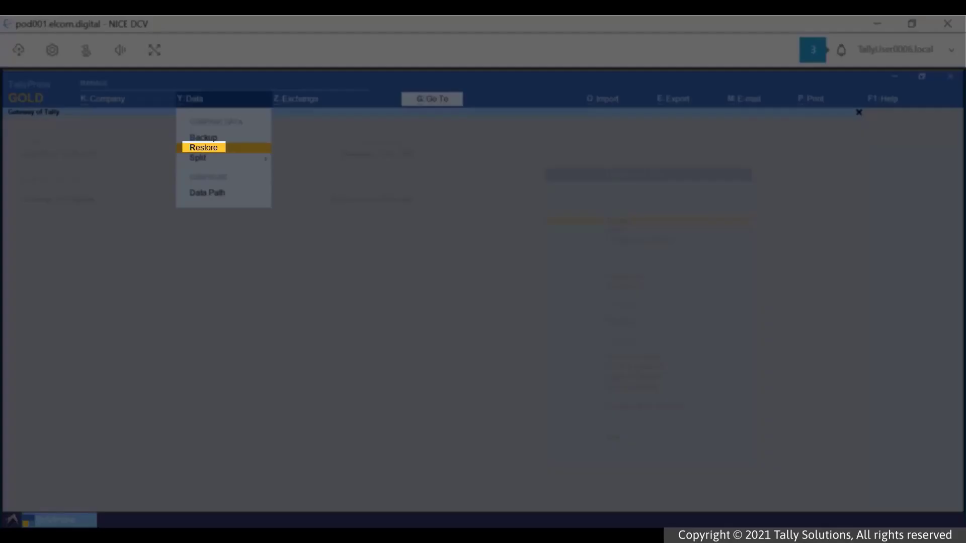
pyautogui.press('Return')
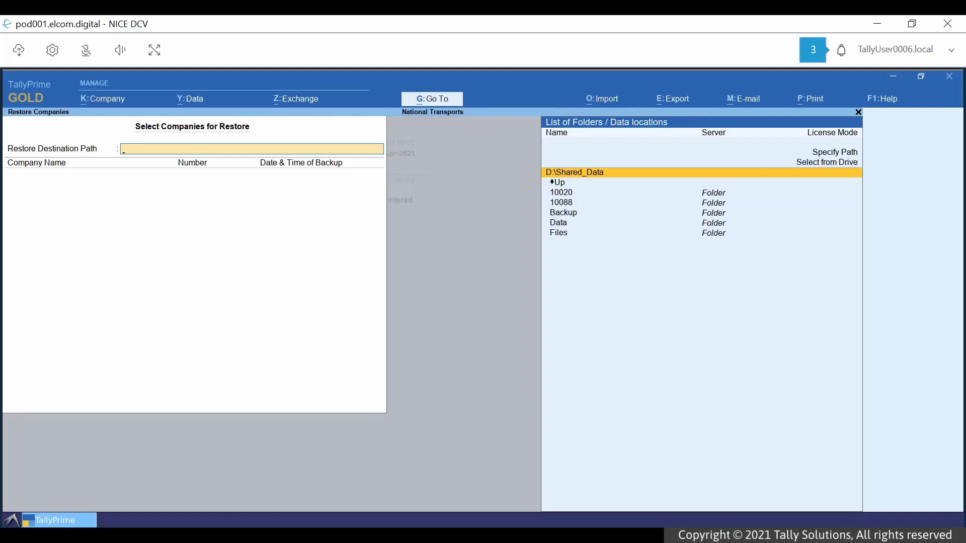
pyautogui.press('Down')
pyautogui.press('Down')
pyautogui.press('Down')
pyautogui.press('Down')
pyautogui.press('Down')
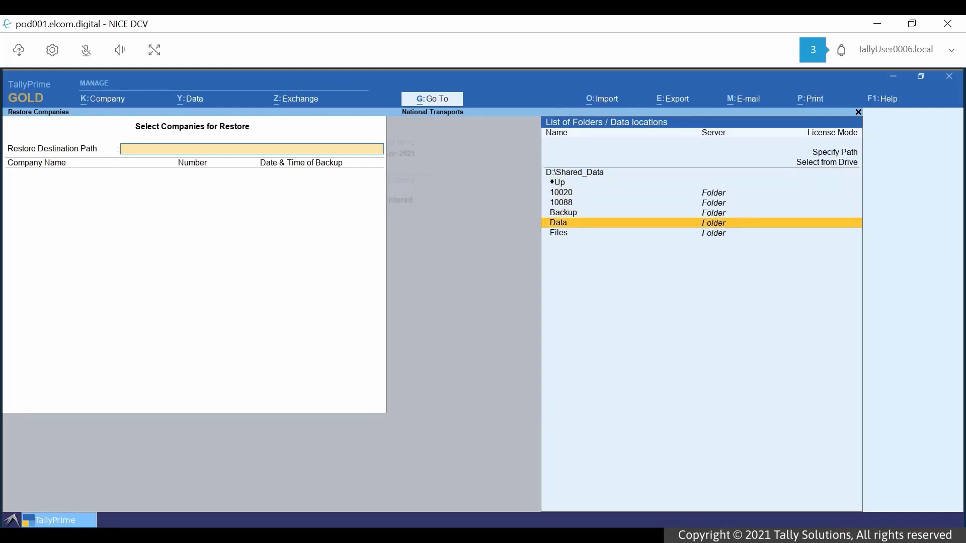
pyautogui.press('Return')
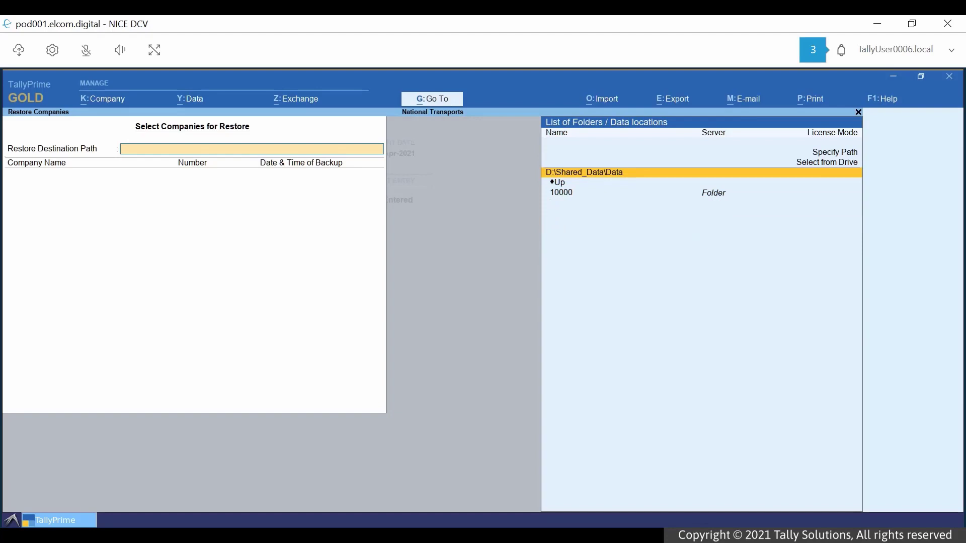
pyautogui.press('Return')
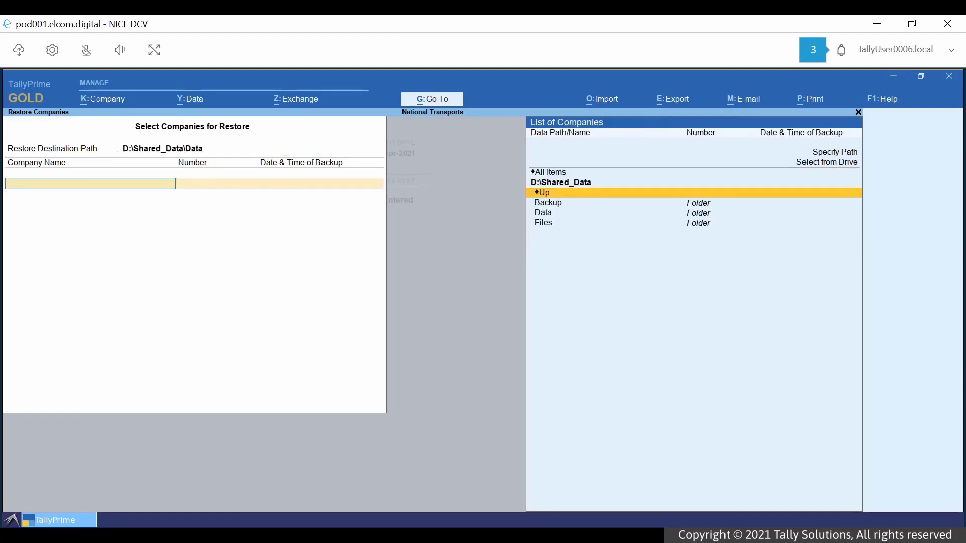
# - Restore National Enterprises and National Traders from the Backup folder
pyautogui.press('Down')
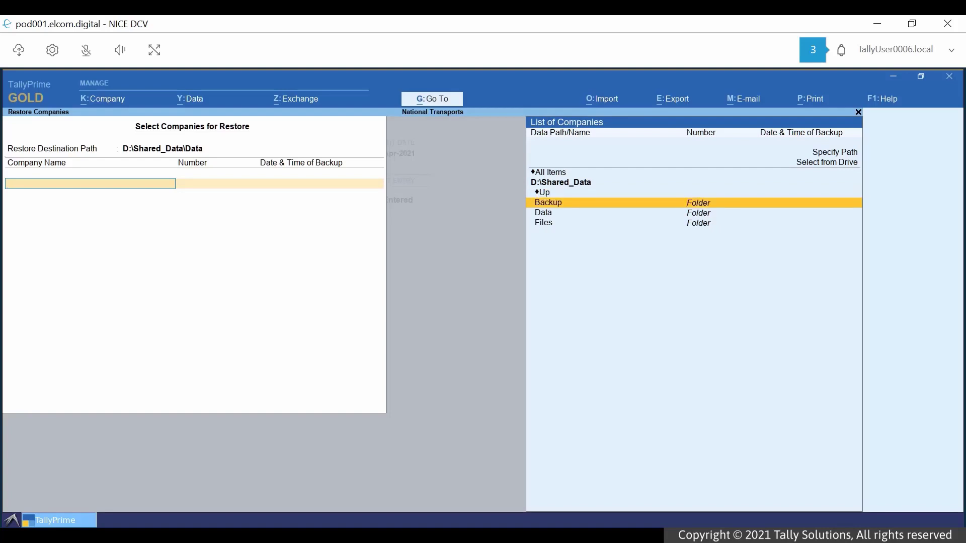
pyautogui.press('Return')
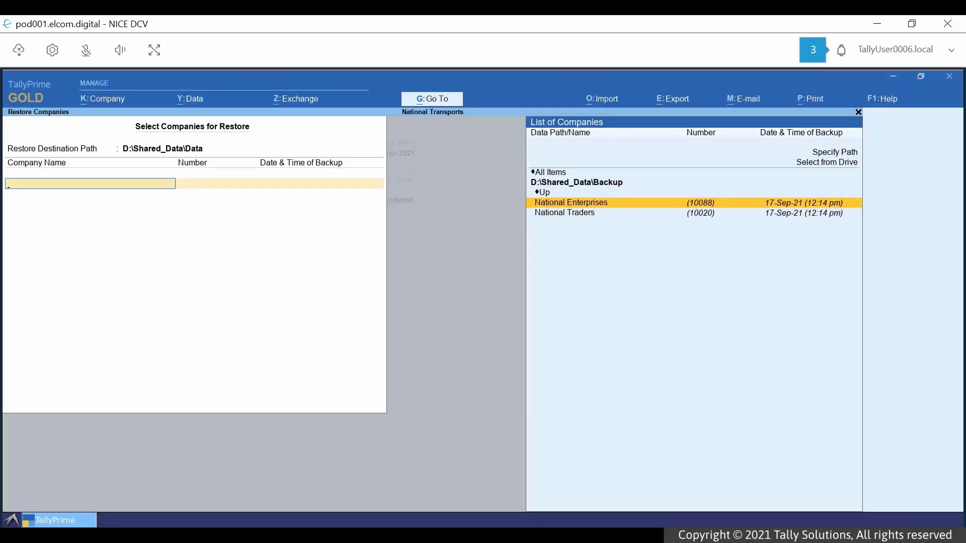
pyautogui.press('Return')
pyautogui.press('Return')
pyautogui.press('Return')
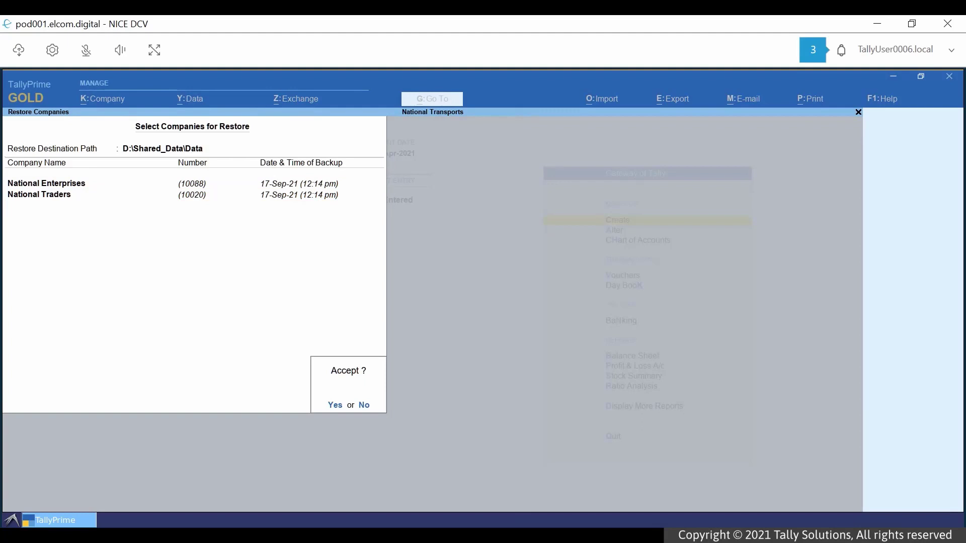
pyautogui.press('Return')
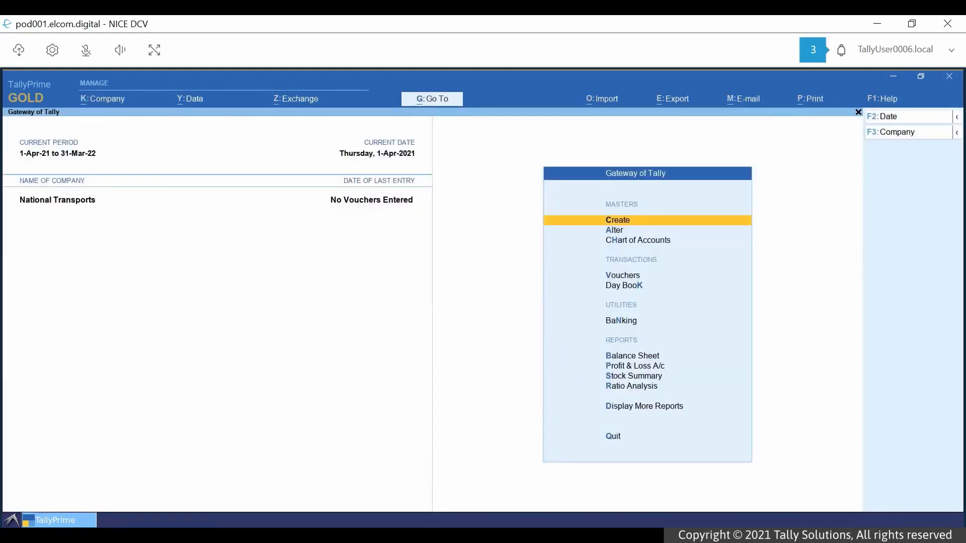
# - Open National Enterprises from D:\Shared_Data\Data, logging in with the company credentials
pyautogui.hotkey('alt', 'k')
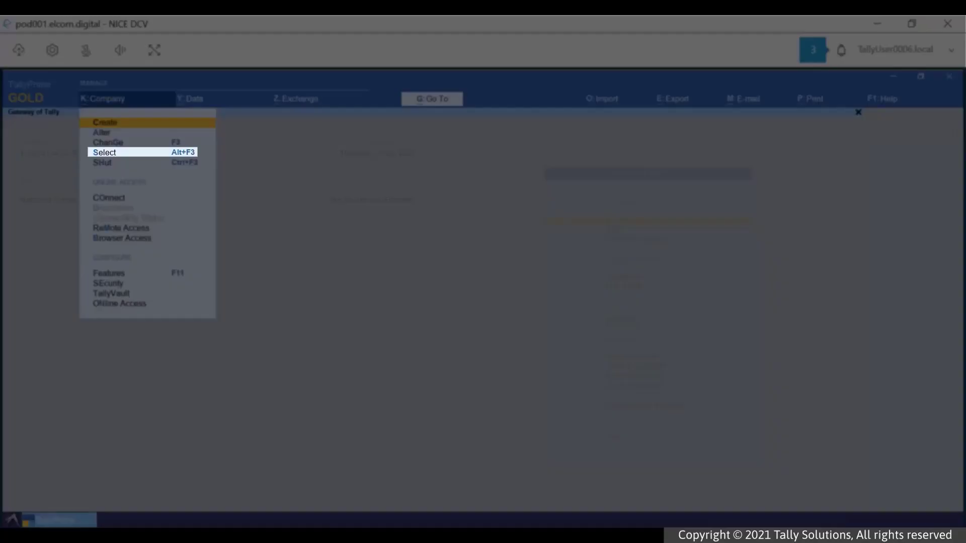
pyautogui.press('Down')
pyautogui.press('Down')
pyautogui.press('Down')
pyautogui.press('Return')
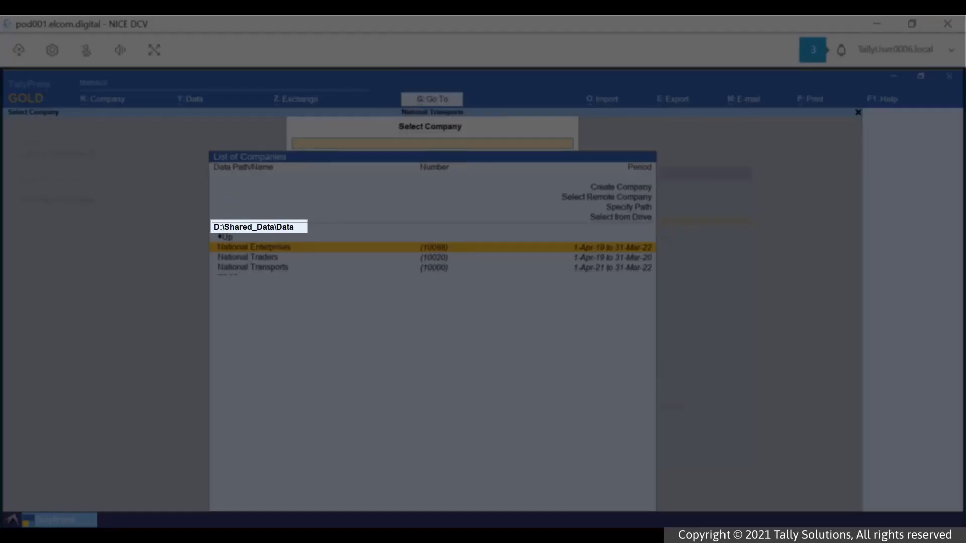
pyautogui.press('Return')
pyautogui.write('ational Enterprises')
pyautogui.press('Return')
pyautogui.press('Return')
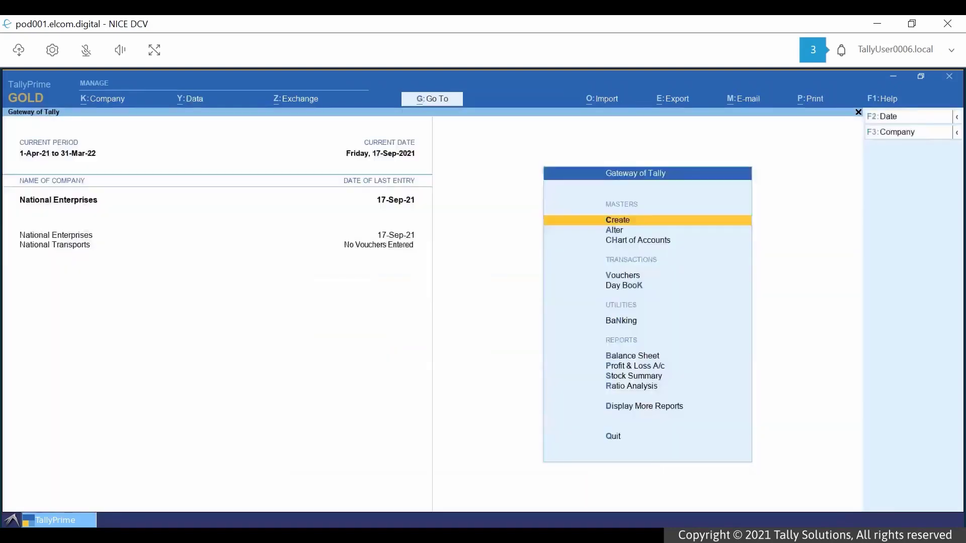
# - Upload TBK900_10020.zip to the shared Backup storage folder
pyautogui.click(18, 52)
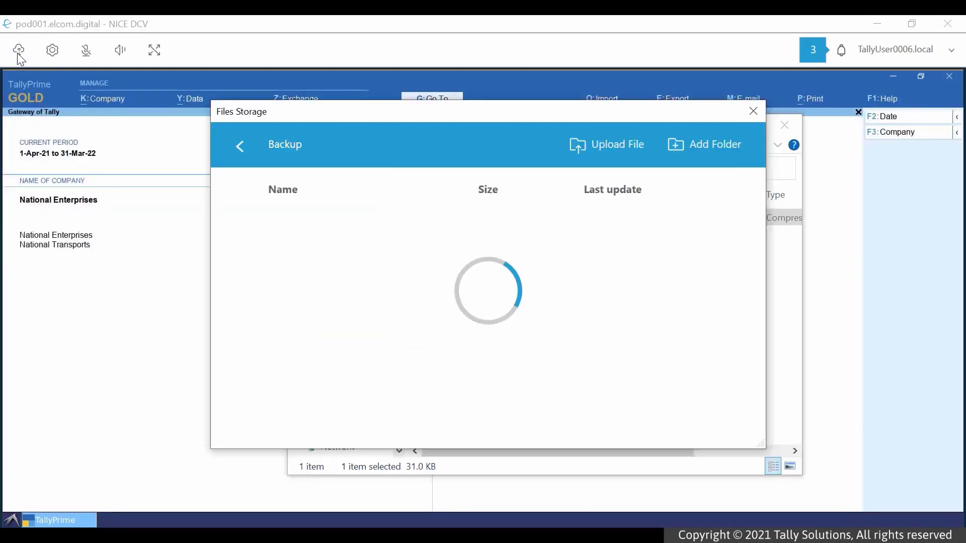
pyautogui.click(593, 145)
pyautogui.click(416, 219)
pyautogui.click(556, 442)
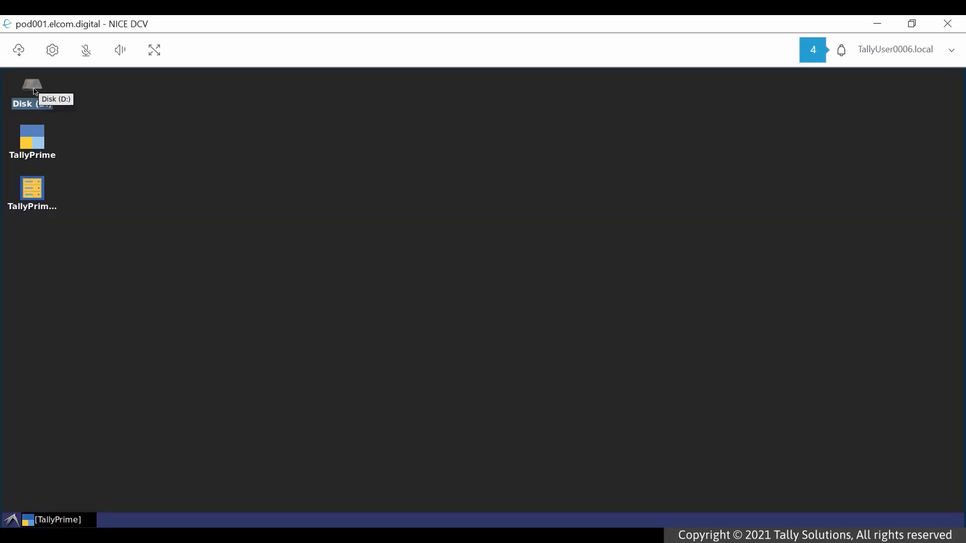
# - Extract TBK900_10020.zip from D:\Backup into the Shared_Data\Files folder
pyautogui.doubleClick(31, 87)
pyautogui.doubleClick(248, 132)
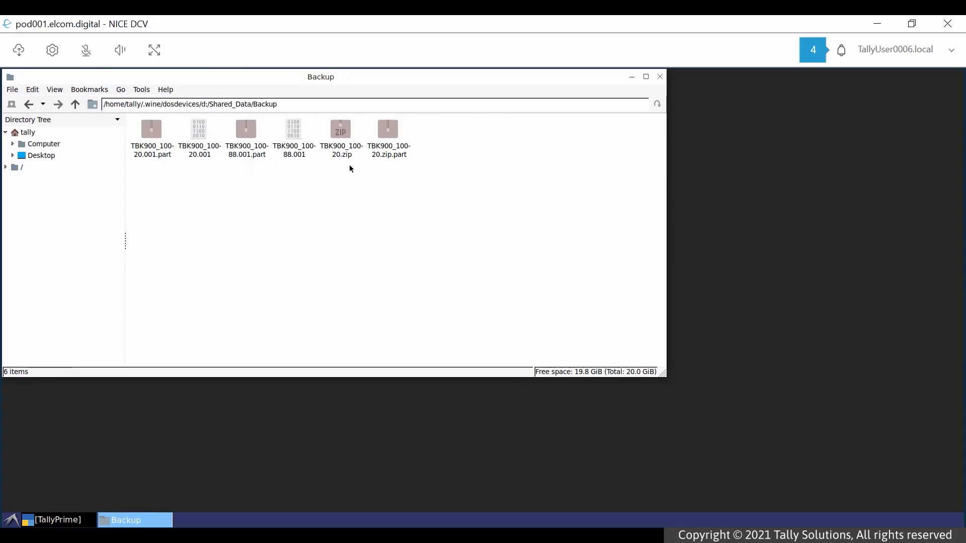
pyautogui.rightClick(338, 133)
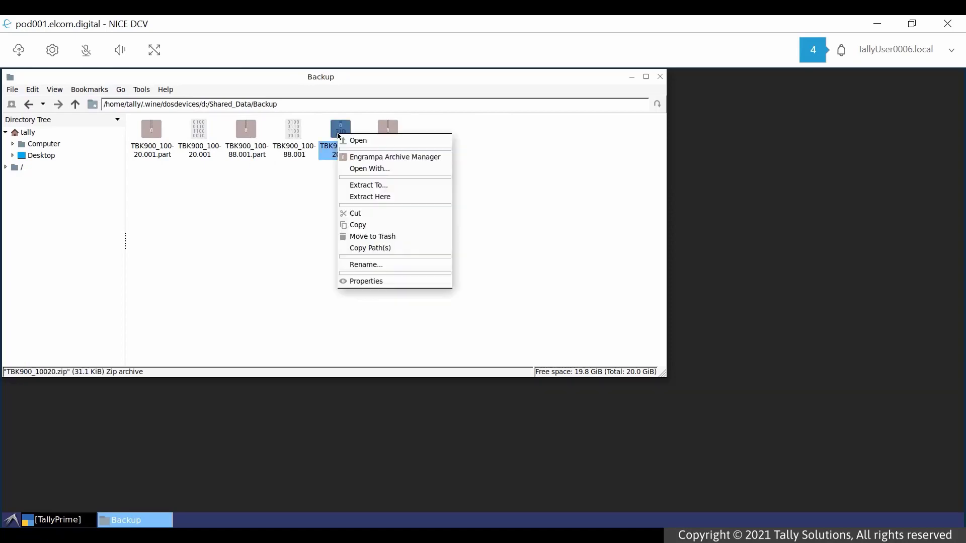
pyautogui.click(365, 185)
pyautogui.click(674, 108)
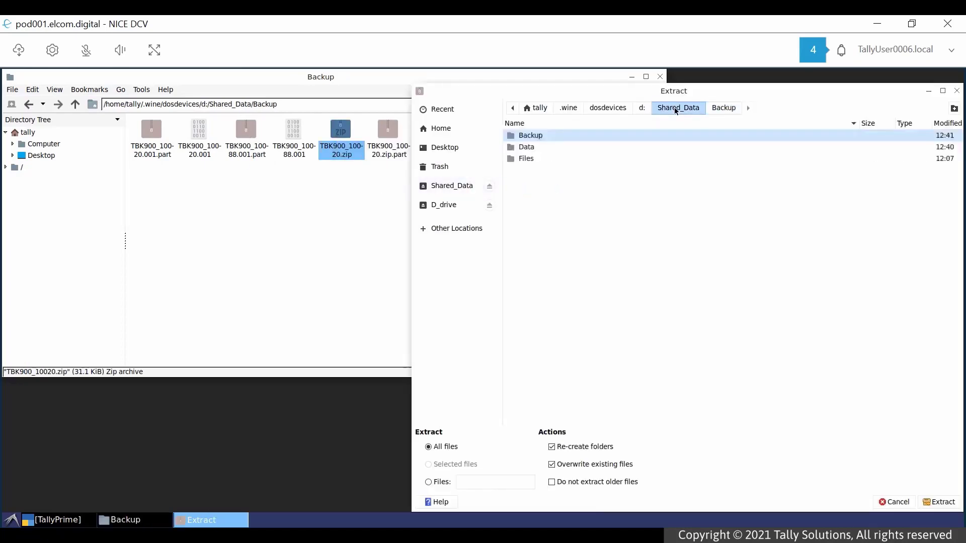
pyautogui.doubleClick(528, 159)
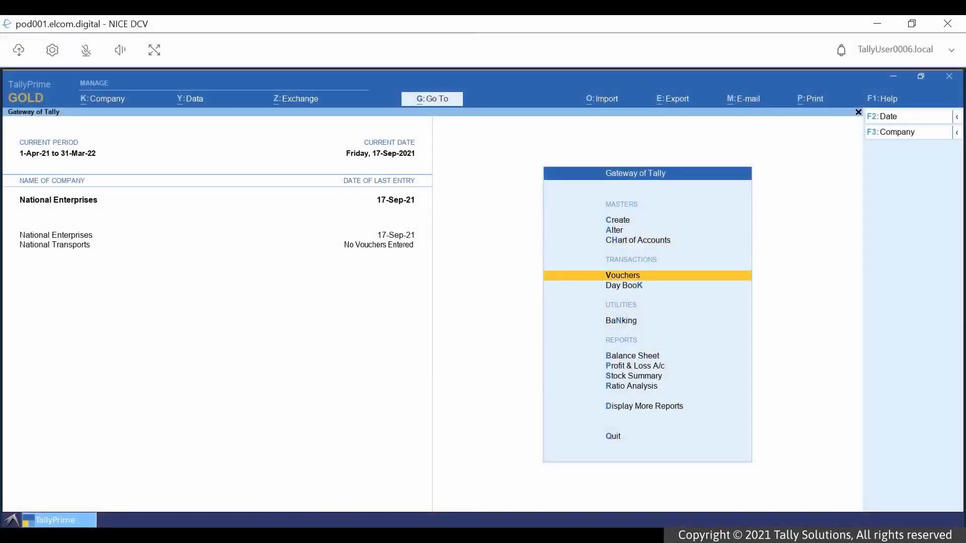
# - Enter a Kanti Hardwares sales voucher for 10 No of 12MM at 5,000 with IGST added
pyautogui.press('Return')
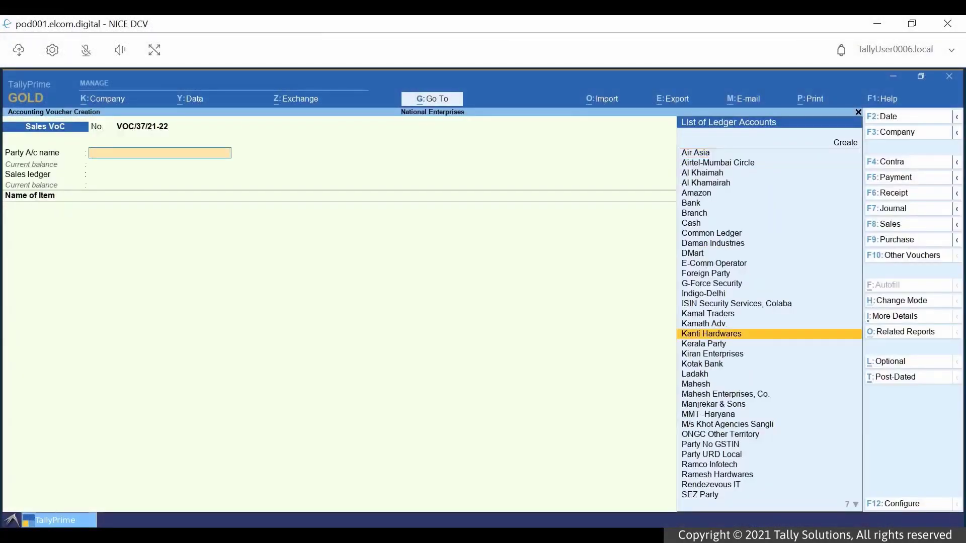
pyautogui.press('Return')
pyautogui.press('Return')
pyautogui.press('Return')
pyautogui.write('10')
pyautogui.press('Return')
pyautogui.write('5000')
pyautogui.press('Return')
pyautogui.press('Return')
pyautogui.press('Return')
pyautogui.press('Return')
pyautogui.write('i')
pyautogui.press('Return')
pyautogui.press('Return')
pyautogui.press('Return')
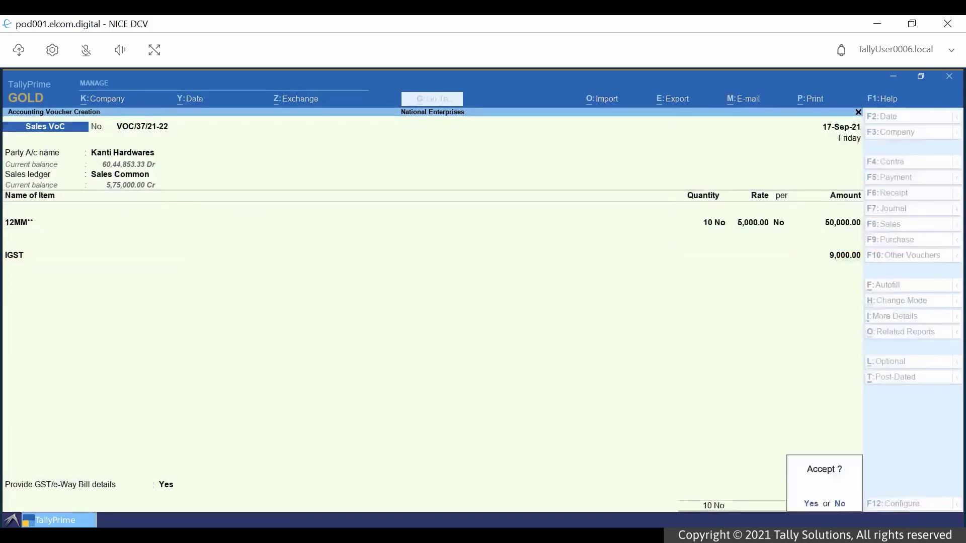
pyautogui.press('Return')
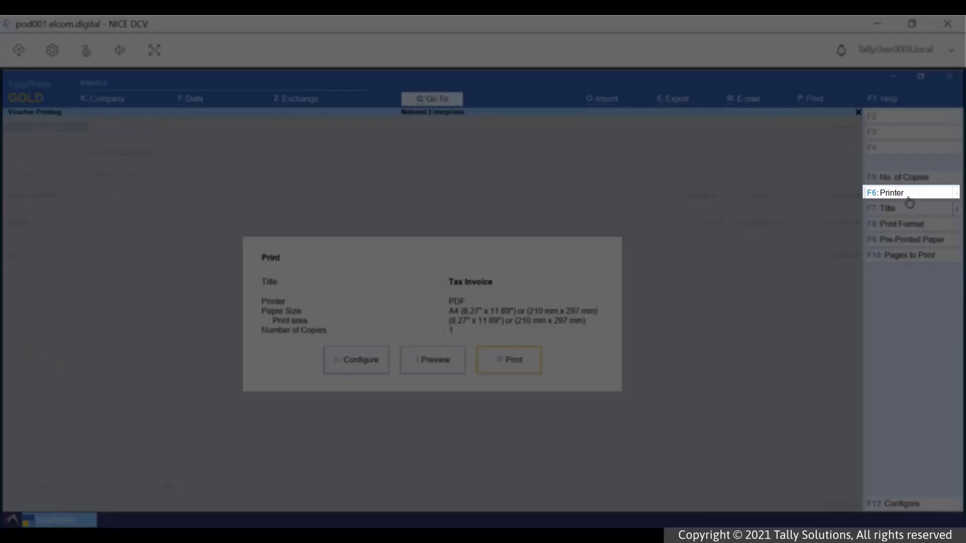
# - Select printer 10.20.12.35-BENMFP05-DCV-Redirected-25 and print the Tax Invoice on it
pyautogui.click(907, 196)
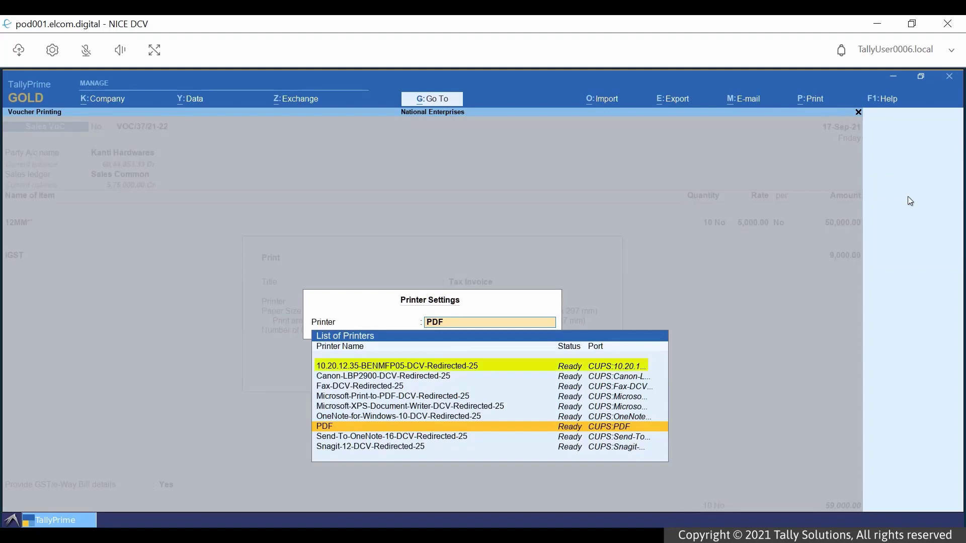
pyautogui.press('Down')
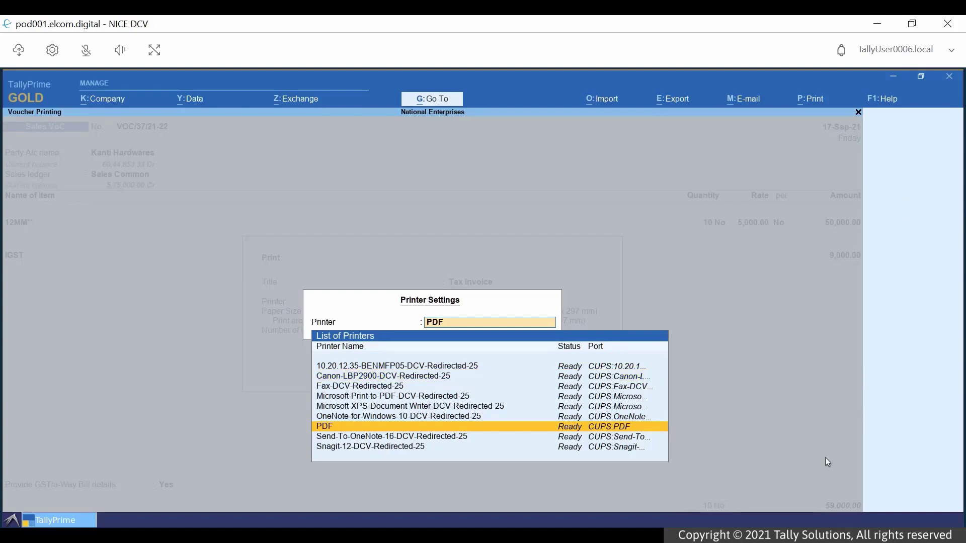
pyautogui.press('Down')
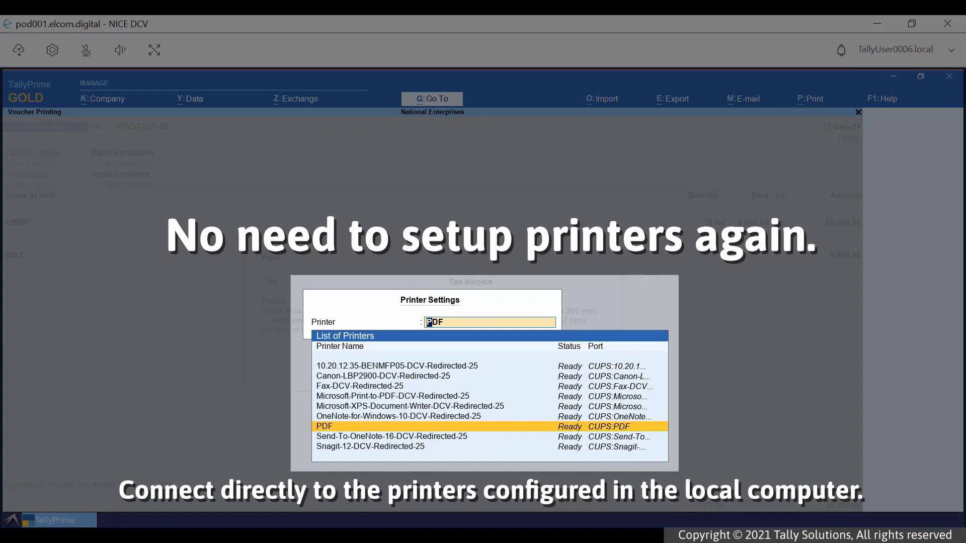
pyautogui.press('Up')
pyautogui.press('Up')
pyautogui.press('Up')
pyautogui.press('Up')
pyautogui.press('Up')
pyautogui.press('Up')
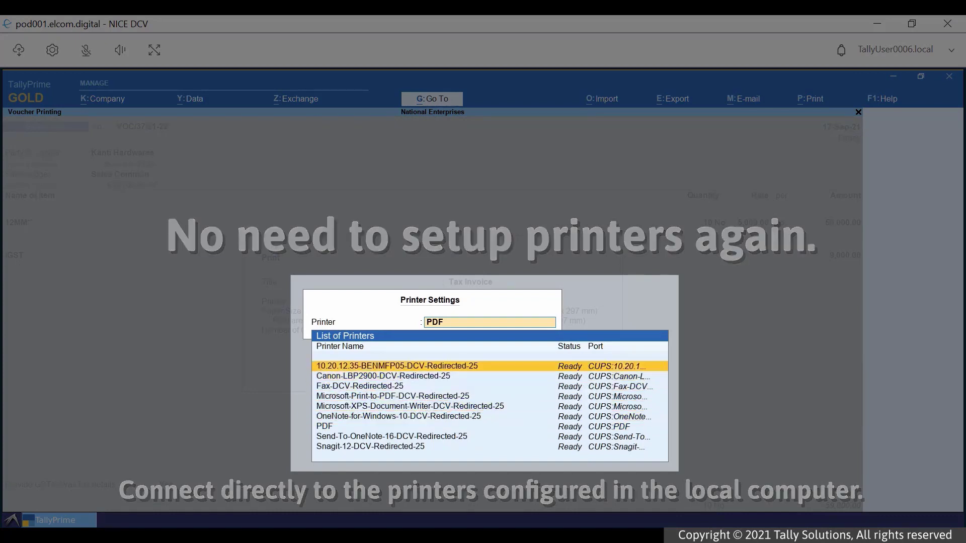
pyautogui.press('Return')
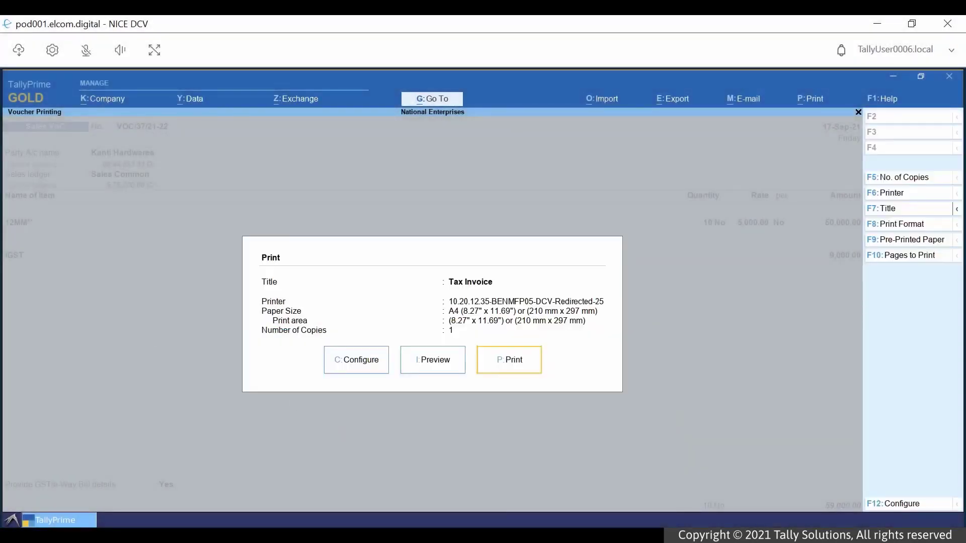
pyautogui.press('Return')
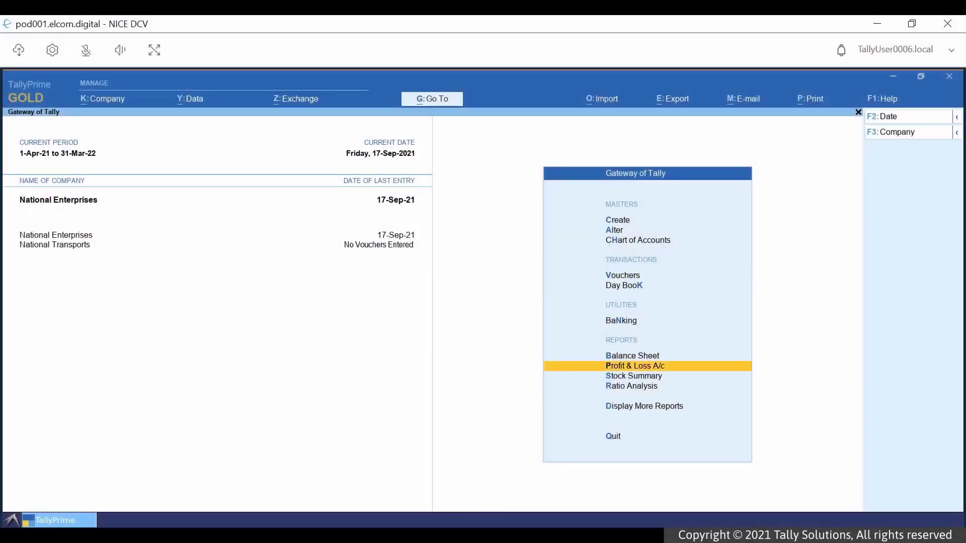
# - Open Profit & Loss A/c and set the current-report export format to Excel (Spreadsheet)
pyautogui.press('Return')
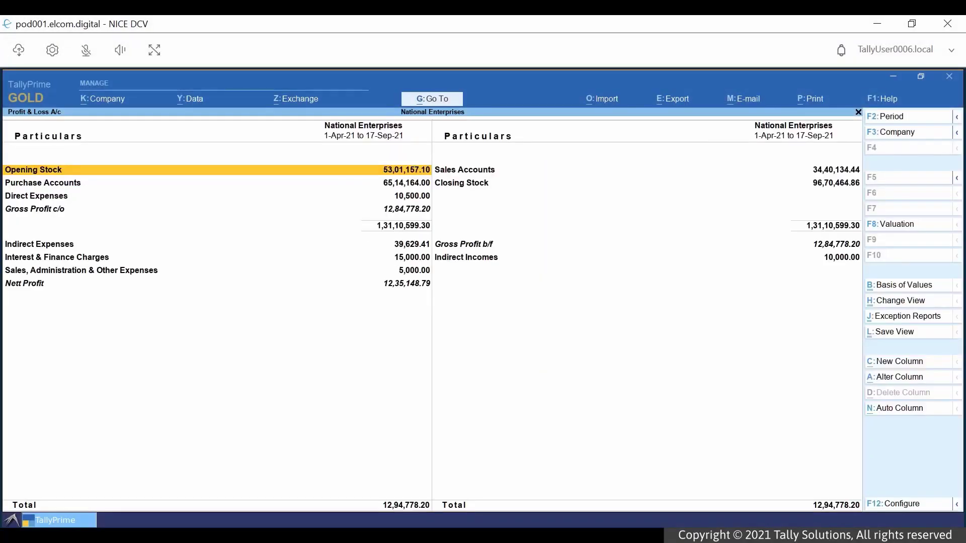
pyautogui.click(680, 100)
pyautogui.click(697, 133)
pyautogui.press('c')
pyautogui.press('Down')
pyautogui.press('Down')
pyautogui.press('Down')
pyautogui.press('Down')
pyautogui.press('Down')
pyautogui.press('Down')
pyautogui.press('Down')
pyautogui.press('Down')
pyautogui.press('Down')
pyautogui.press('Down')
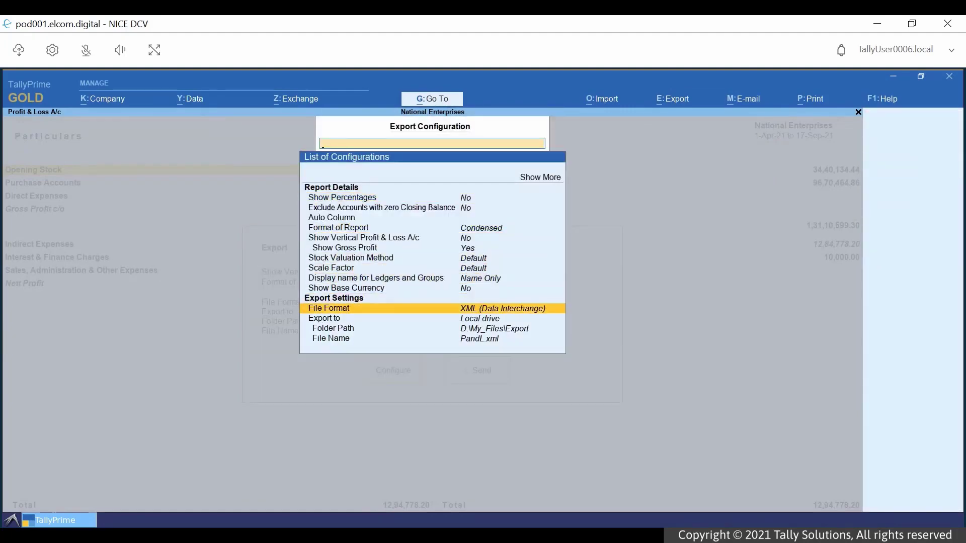
pyautogui.press('Return')
pyautogui.write('e')
pyautogui.press('Return')
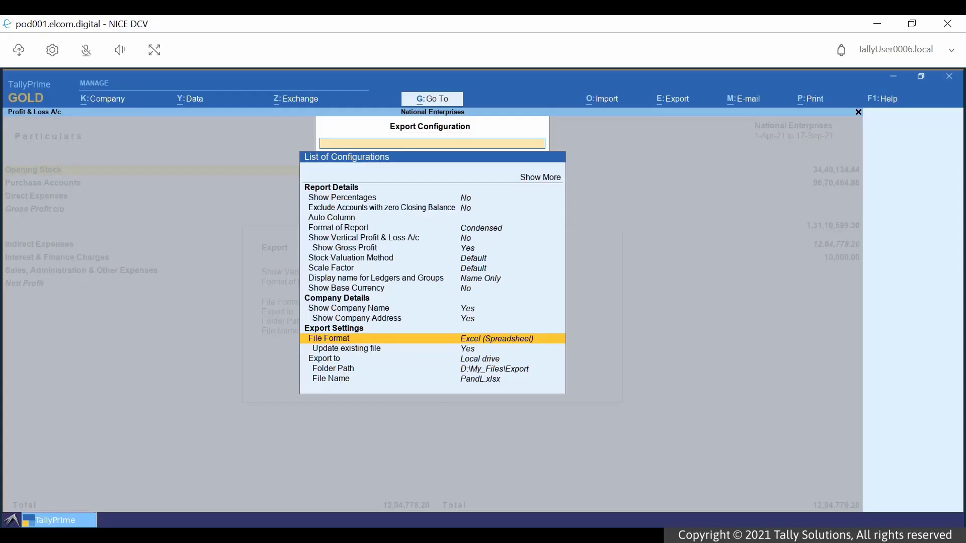
pyautogui.press('Escape')
# - Send the export to PandL.xlsx and close the spreadsheet in LibreOffice Calc
pyautogui.press('Right')
pyautogui.press('Return')
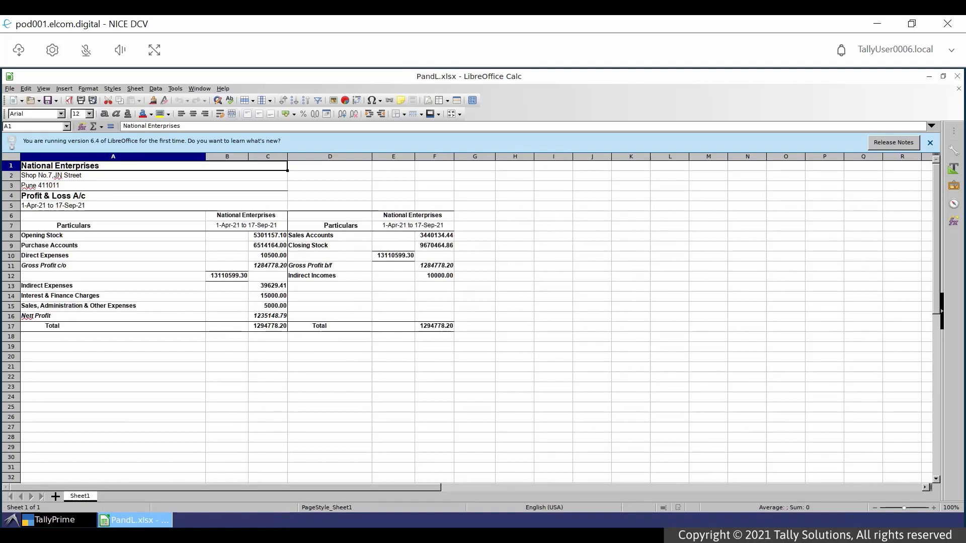
pyautogui.click(957, 76)
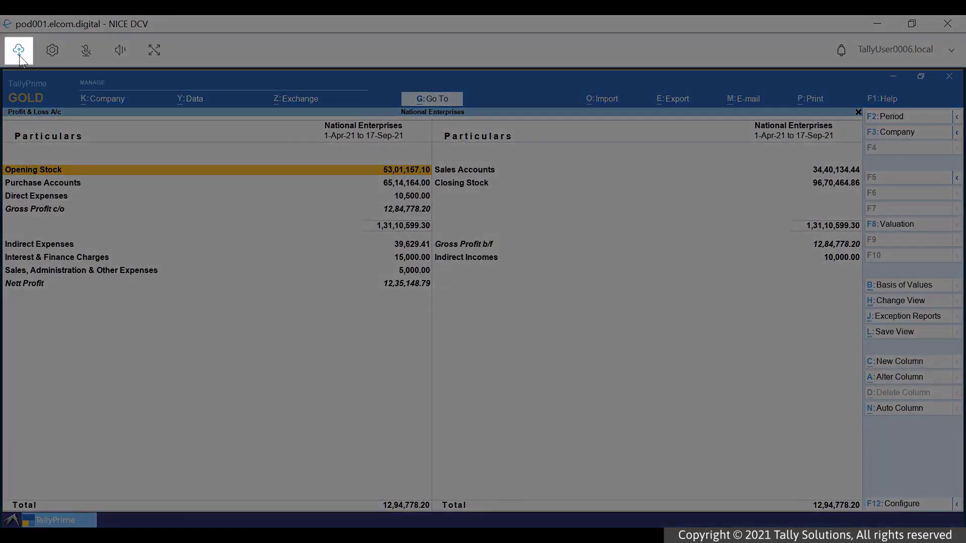
# - Download PandL.xlsx from DCV storage My_Files > Export and show it in its local folder
pyautogui.click(19, 55)
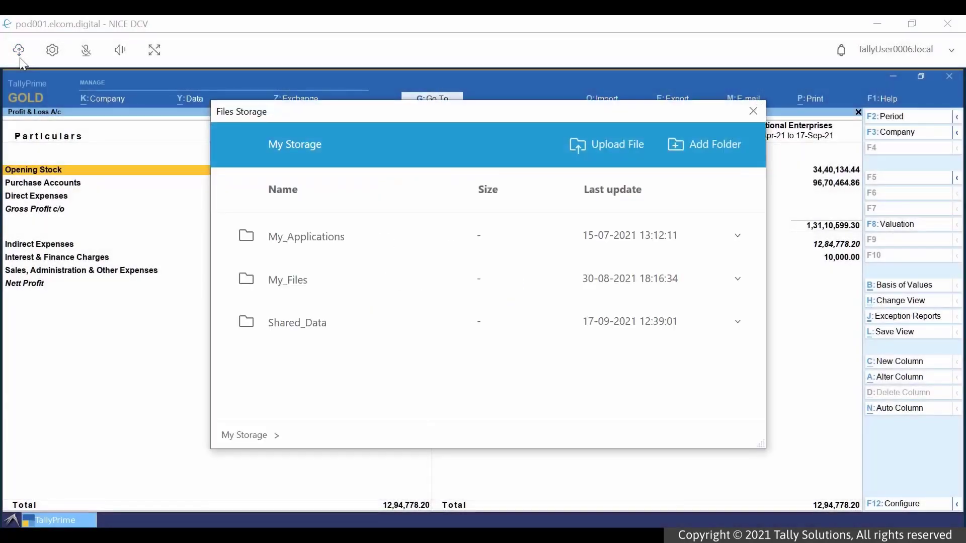
pyautogui.click(288, 281)
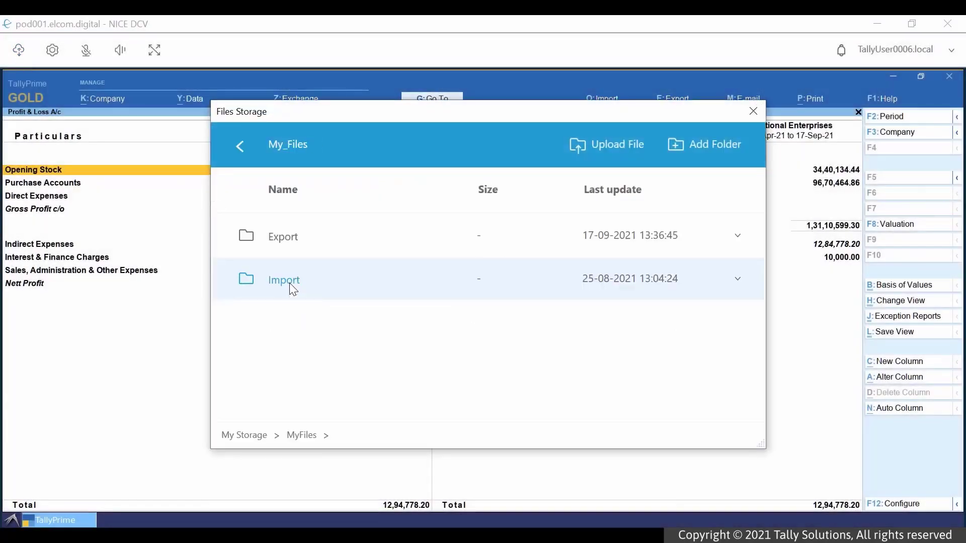
pyautogui.click(280, 239)
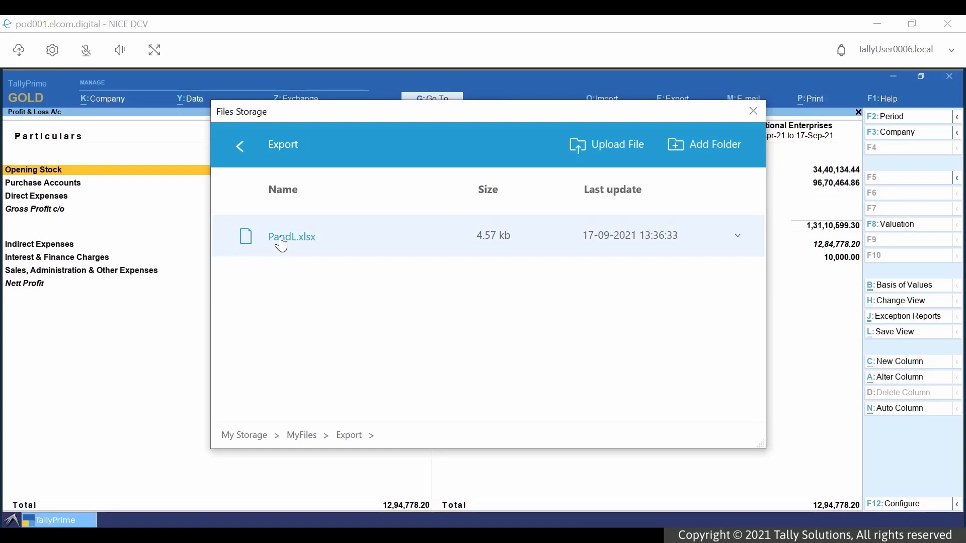
pyautogui.click(280, 239)
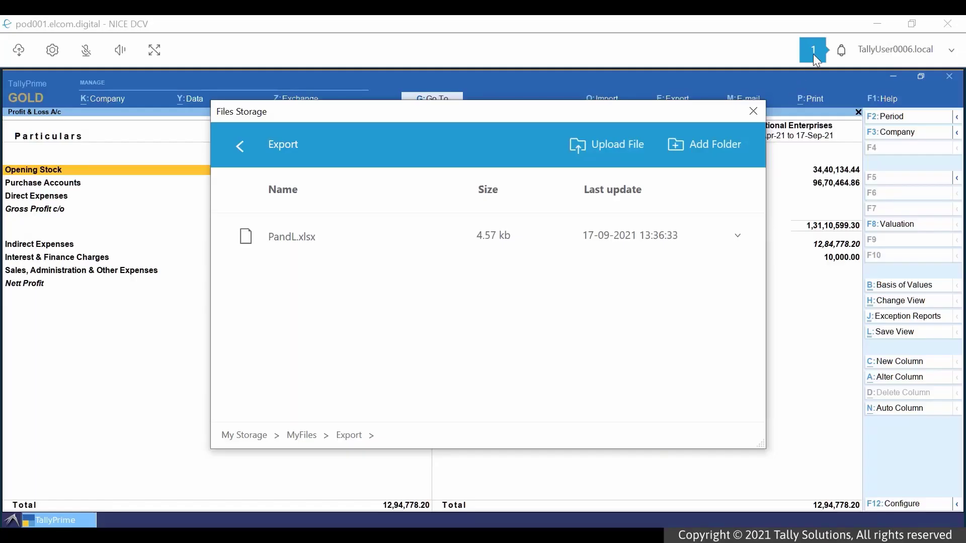
pyautogui.click(813, 52)
pyautogui.click(601, 206)
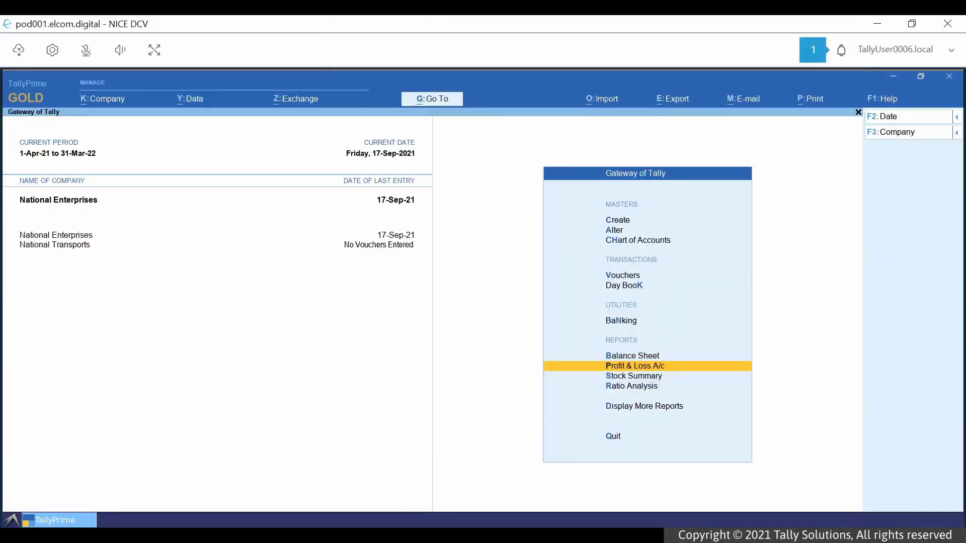
# - Run Data > Backup for National Enterprises, then download TBK900_10088.001 and check the downloads list
pyautogui.hotkey('alt', 'y')
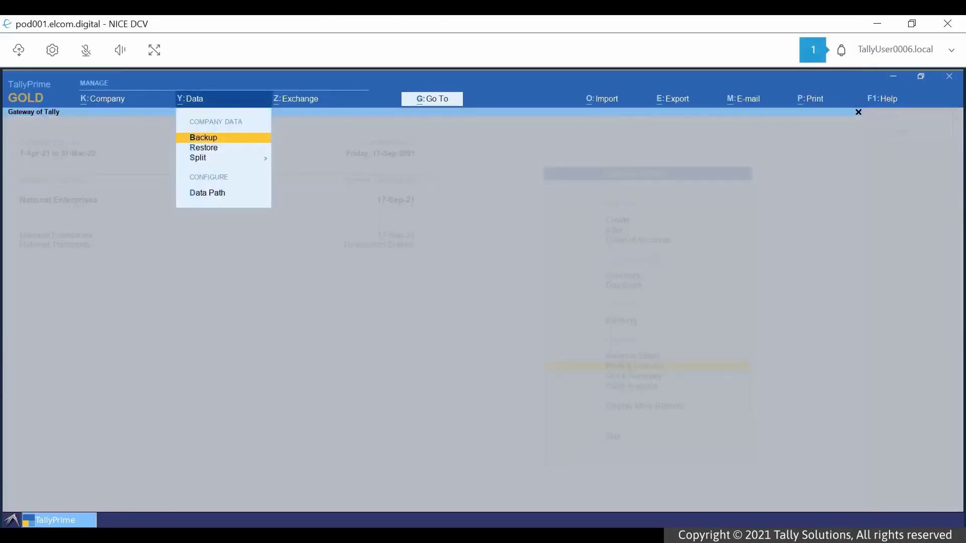
pyautogui.press('Return')
pyautogui.press('Return')
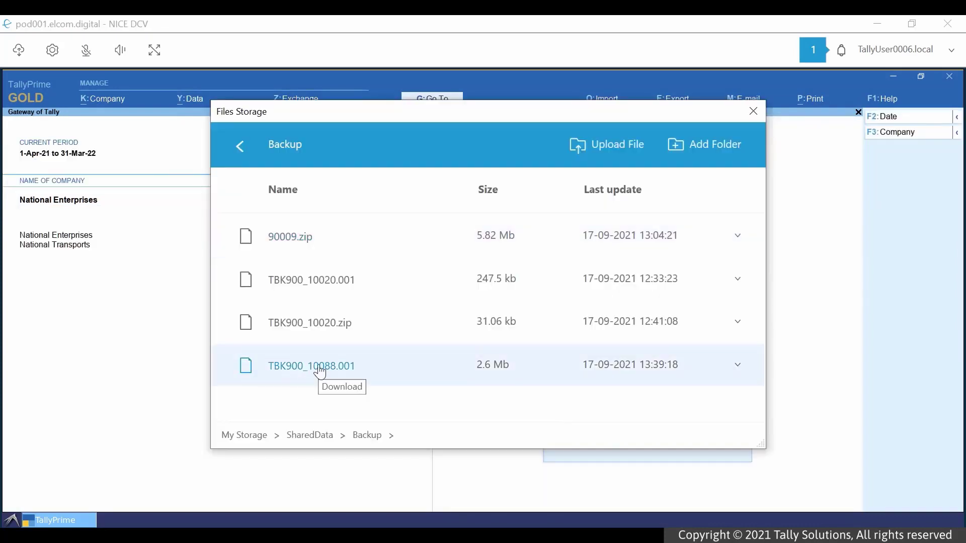
pyautogui.click(320, 372)
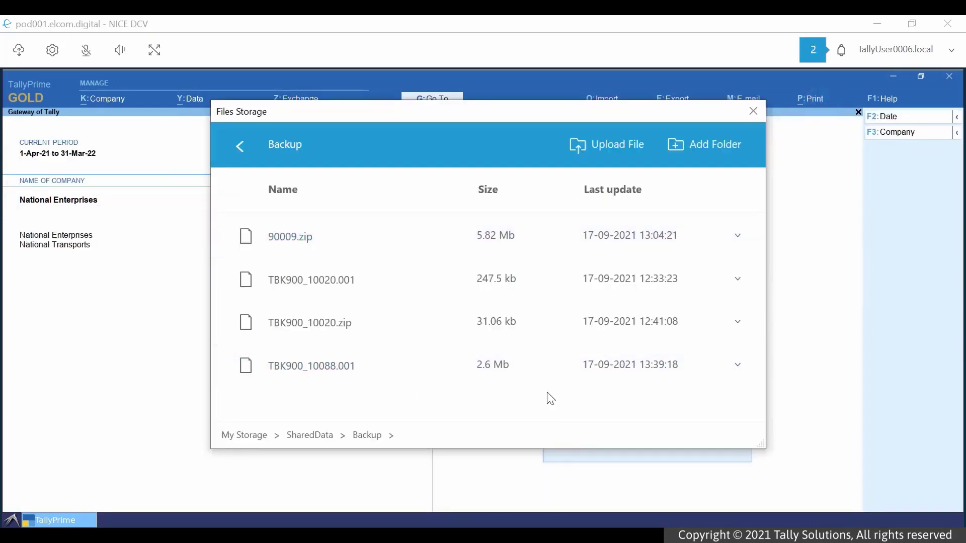
pyautogui.click(808, 50)
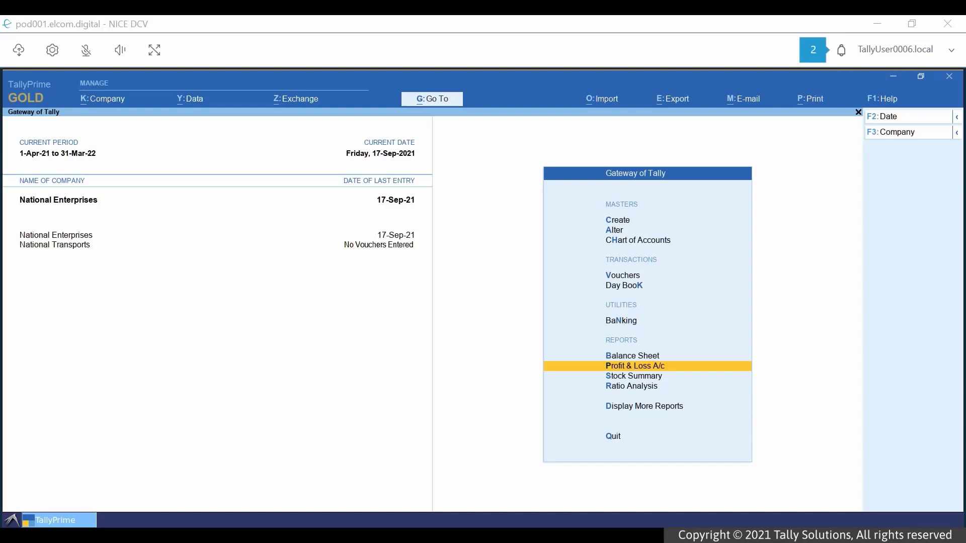
# - Open Kanti Hardwares' Ledger Outstandings and e-mail the current report with subject 'Outstanding Bills'
pyautogui.hotkey('alt', 'g')
pyautogui.write('out')
pyautogui.press('Return')
pyautogui.write('Kant')
pyautogui.press('Return')
pyautogui.click(741, 98)
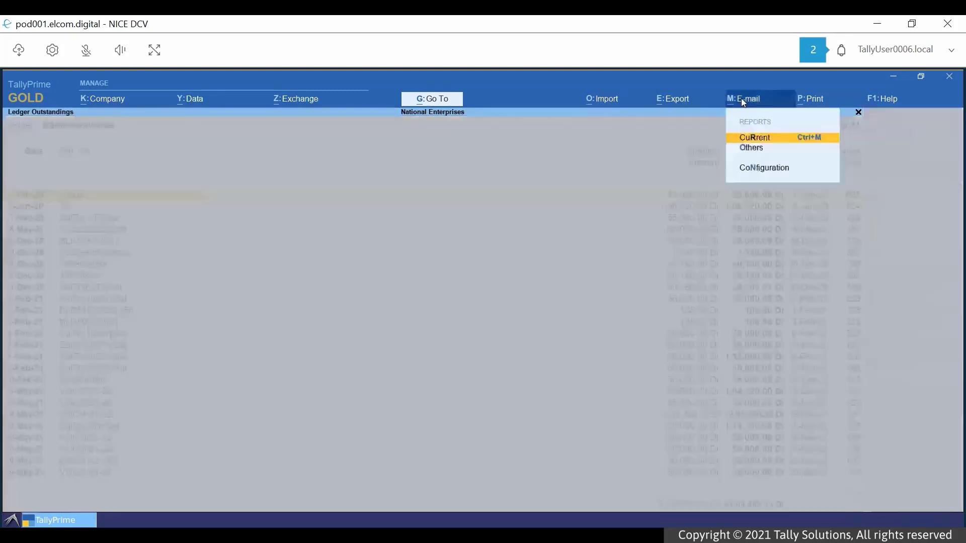
pyautogui.click(765, 137)
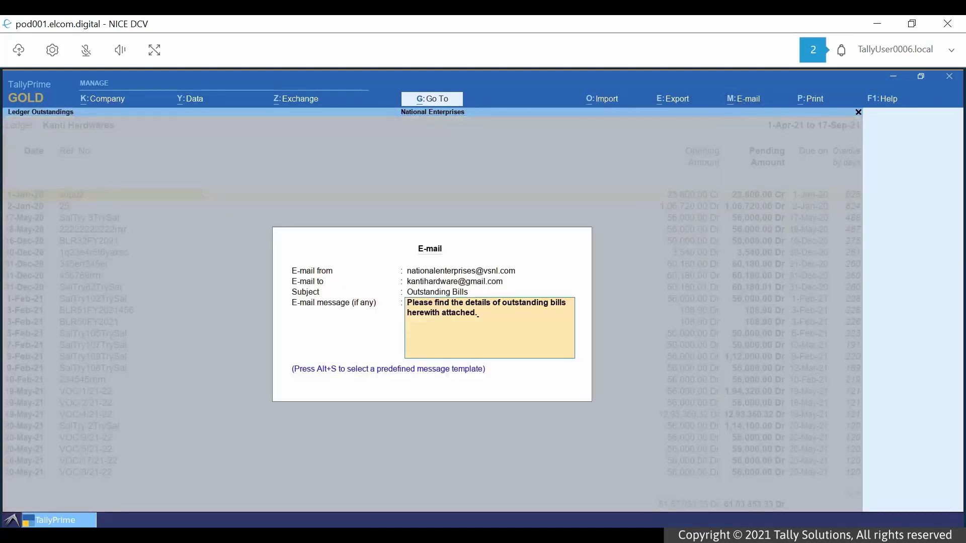
pyautogui.press('Return')
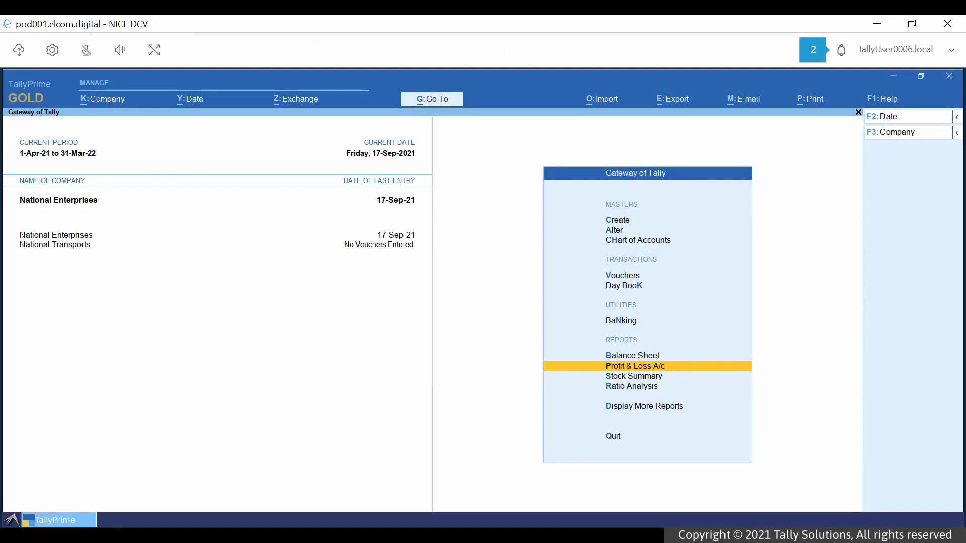
# - Connect the National Enterprises company online
pyautogui.hotkey('alt', 'k')
pyautogui.press('Down')
pyautogui.press('Down')
pyautogui.press('Down')
pyautogui.press('Down')
pyautogui.press('Down')
pyautogui.press('Down')
pyautogui.press('Down')
pyautogui.press('Down')
pyautogui.press('Down')
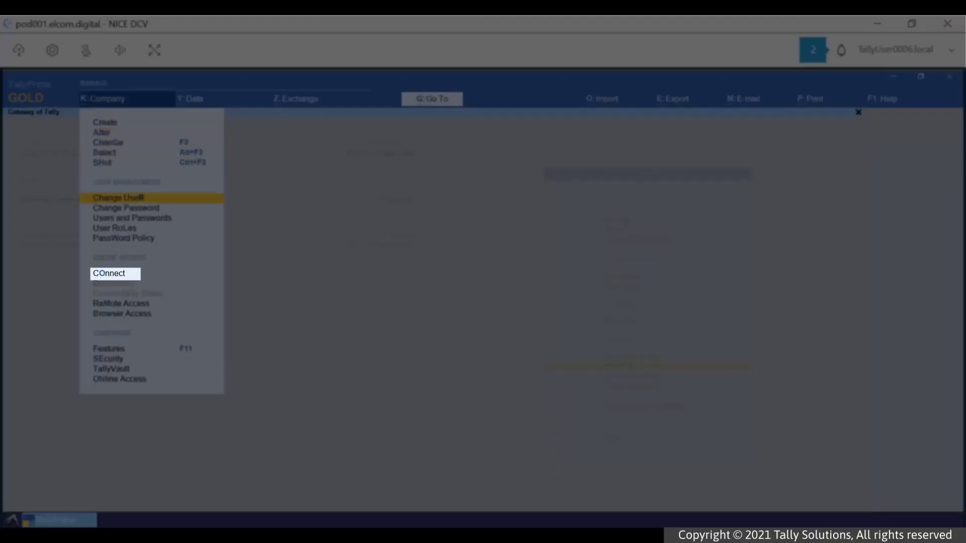
pyautogui.press('Down')
pyautogui.press('Return')
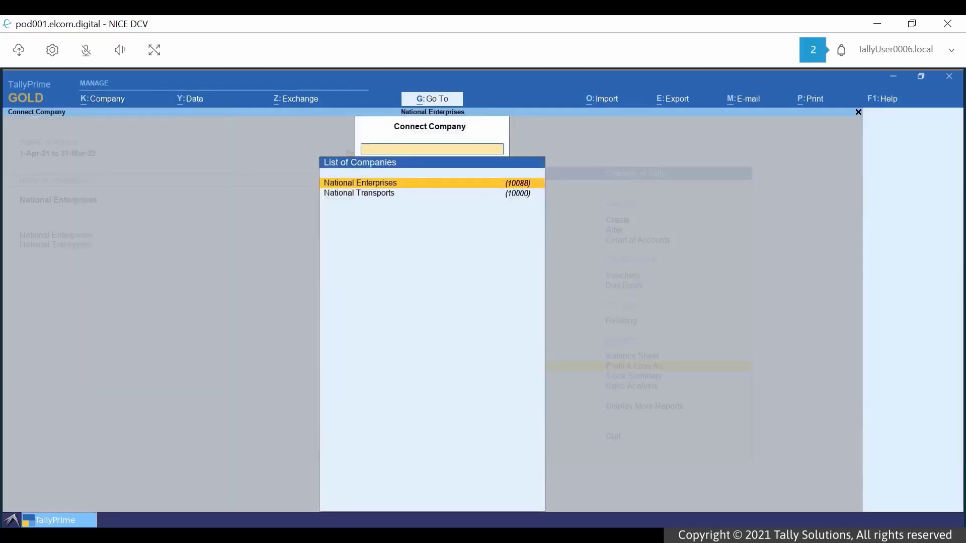
pyautogui.press('Return')
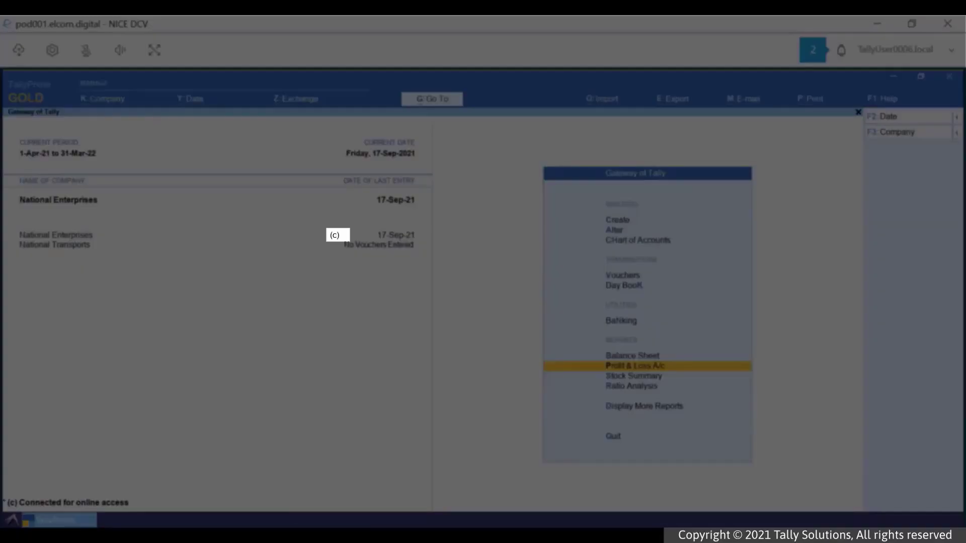
# - Send Air Asia's pending voucher VOC/35/21-22 to the e-Way Bill System to generate its e-way bill
pyautogui.hotkey('alt', 'g')
pyautogui.write('E-Wa')
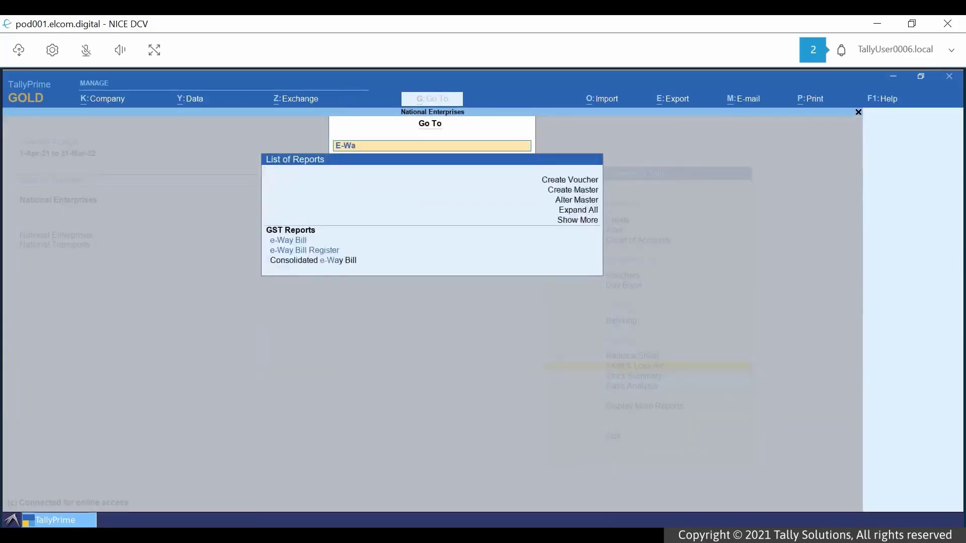
pyautogui.press('Return')
pyautogui.press('Down')
pyautogui.press('Down')
pyautogui.press('Down')
pyautogui.press('Return')
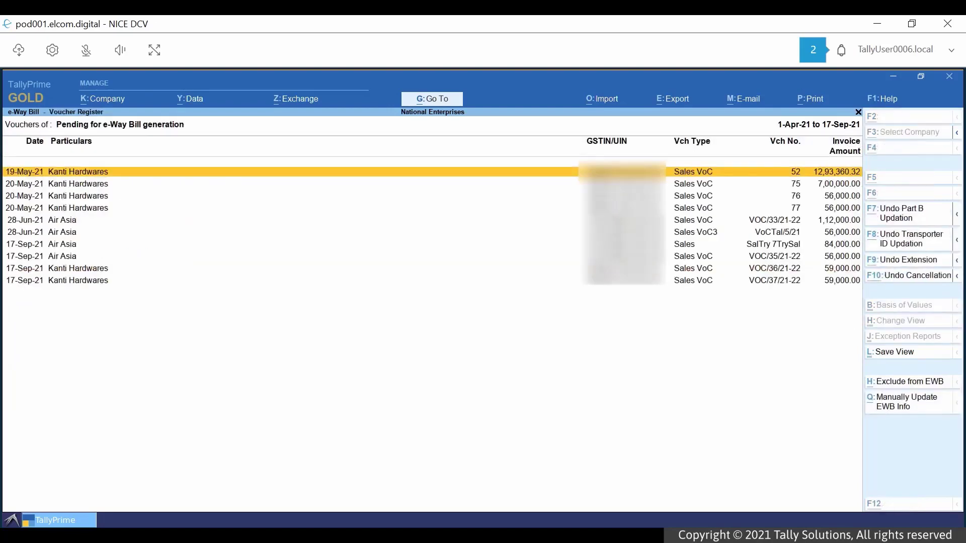
pyautogui.hotkey('alt', 'z')
pyautogui.press('Return')
pyautogui.press('Down')
pyautogui.press('space')
pyautogui.click(565, 469)
pyautogui.press('y')
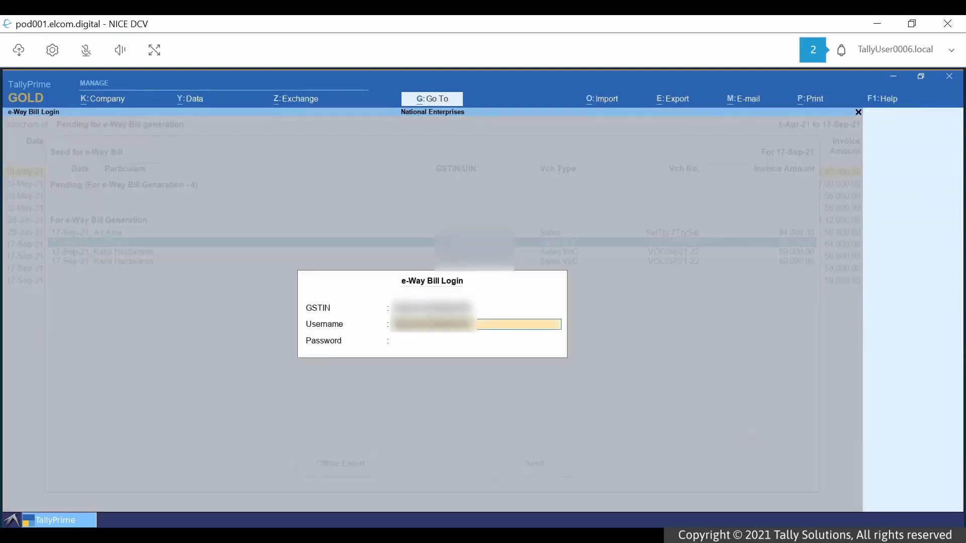
pyautogui.press('Return')
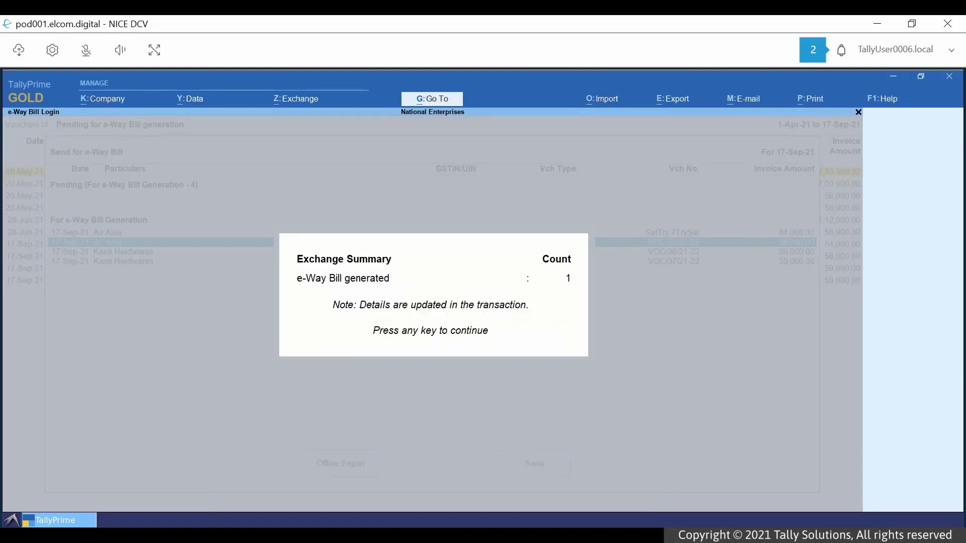
pyautogui.click(893, 77)
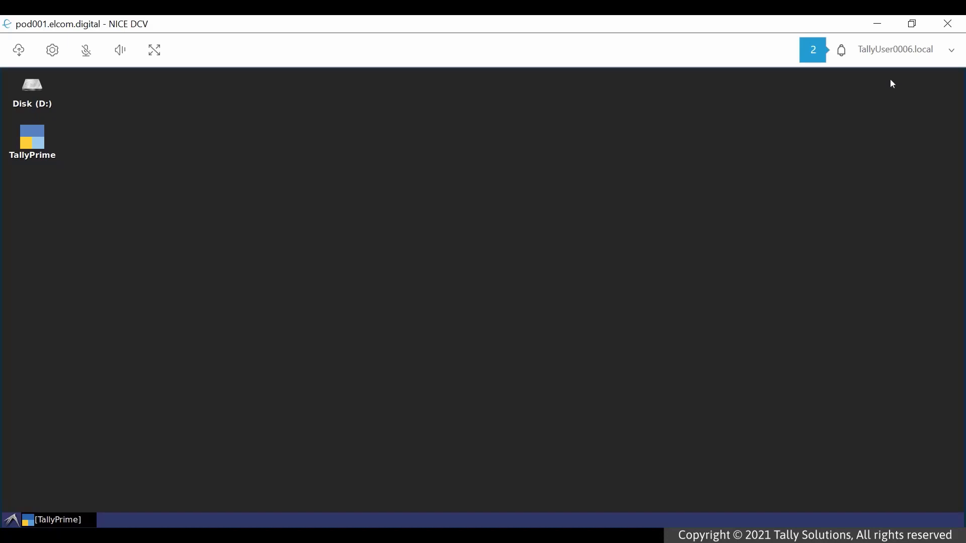
# - Launch another TallyPrime from the desktop icon and load National Enterprises
pyautogui.click(43, 138)
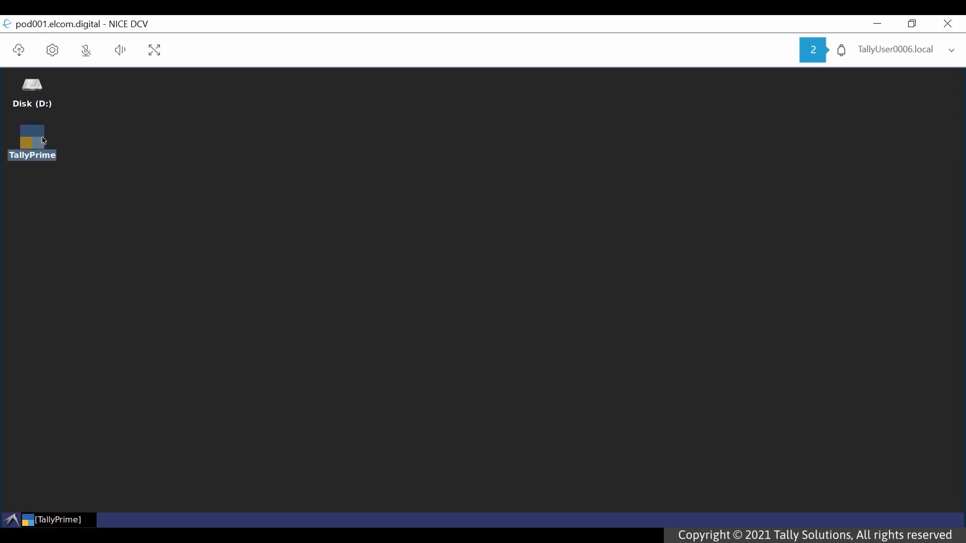
pyautogui.doubleClick(44, 141)
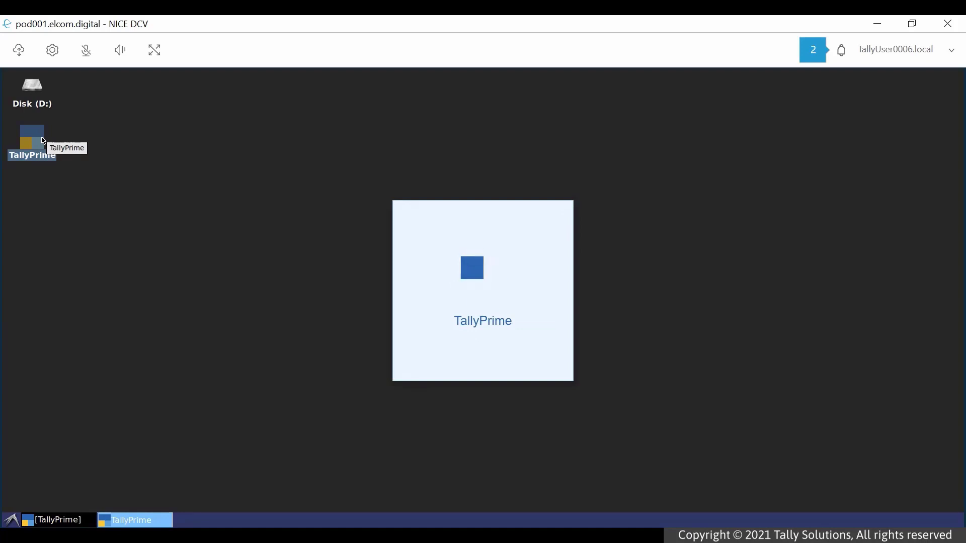
pyautogui.press('Return')
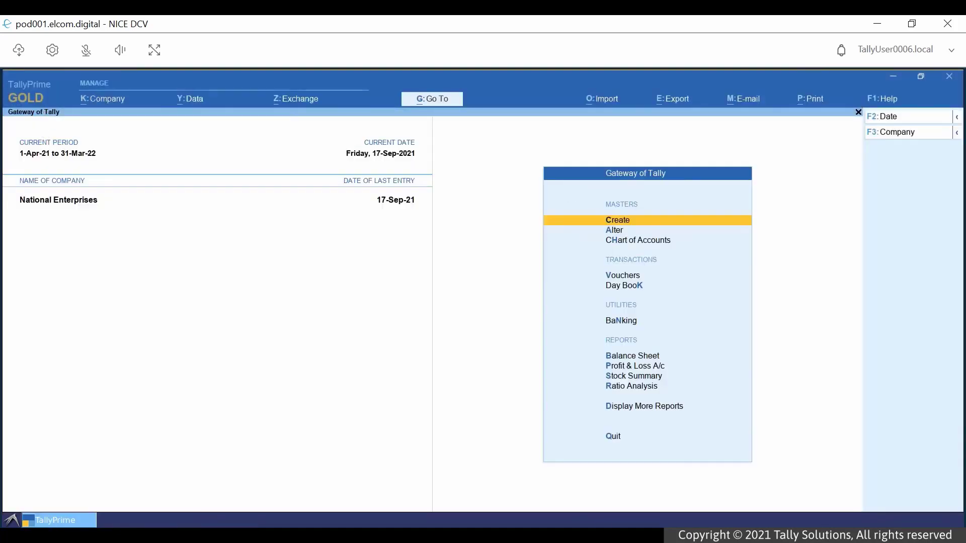
# - Upload invoice customisation.txt to the virtual computer's file storage
pyautogui.click(23, 52)
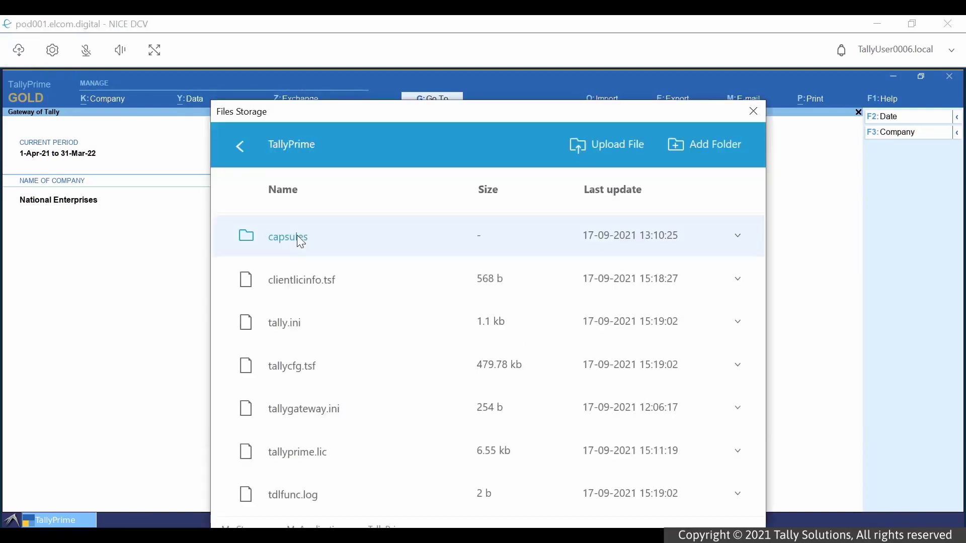
pyautogui.click(578, 145)
pyautogui.click(469, 297)
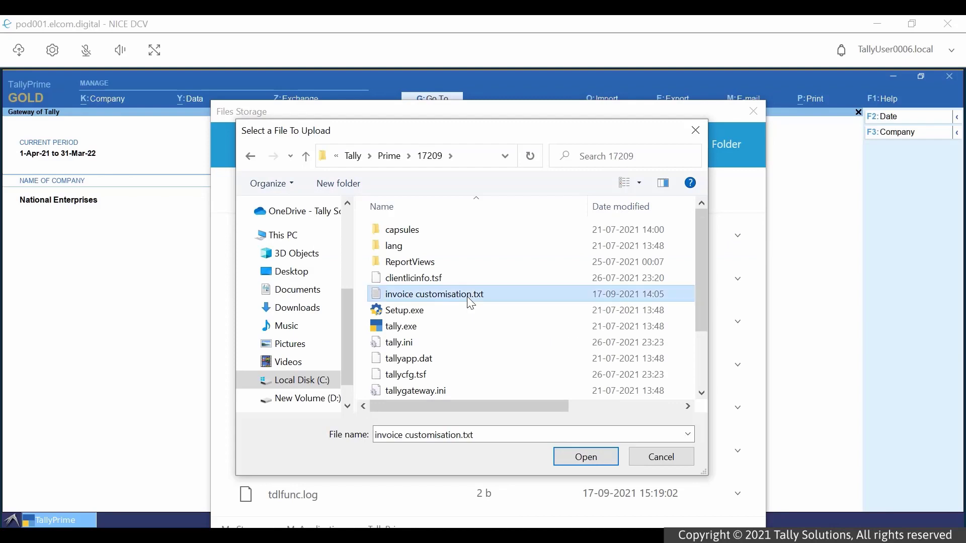
pyautogui.click(584, 458)
# - Add invoice customisation.txt as a local TDL loaded on startup
pyautogui.press('Escape')
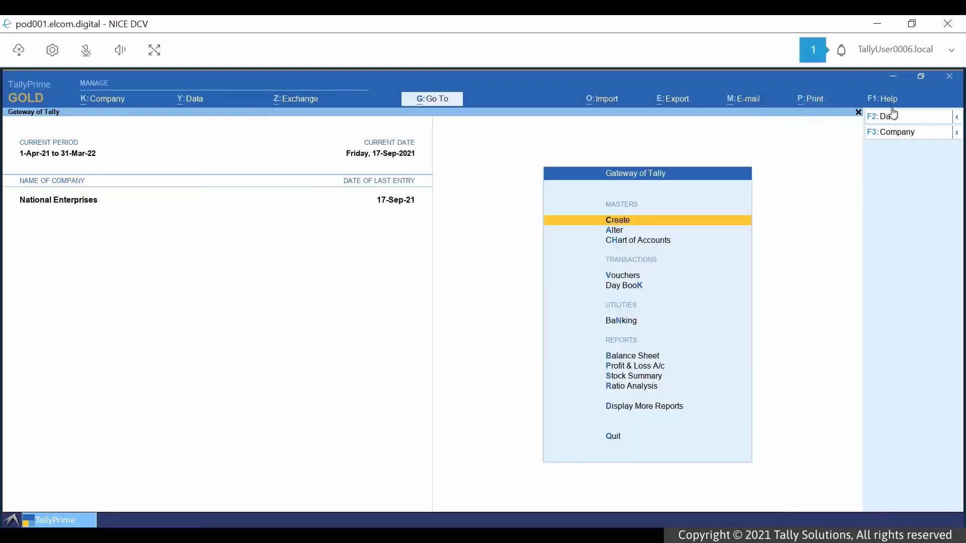
pyautogui.click(892, 99)
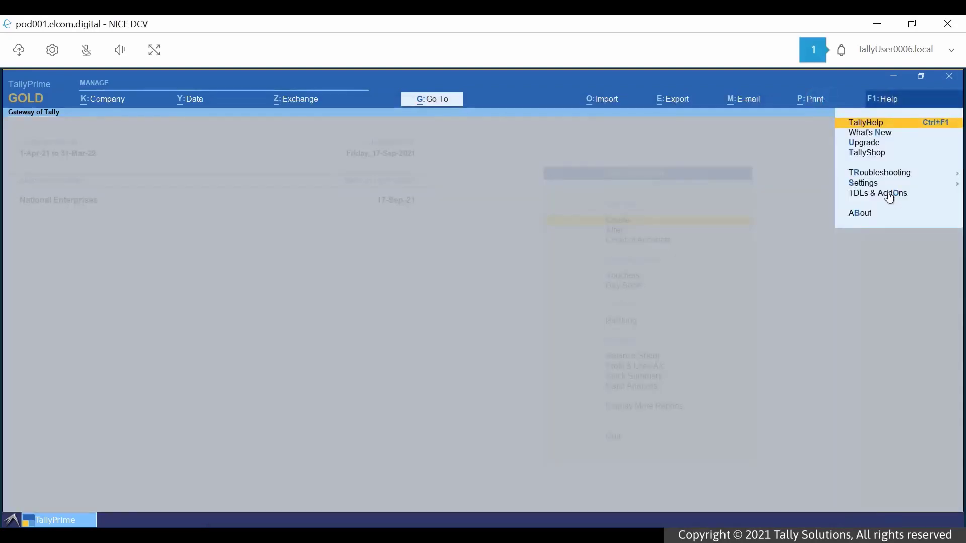
pyautogui.click(889, 197)
pyautogui.click(899, 151)
pyautogui.press('Return')
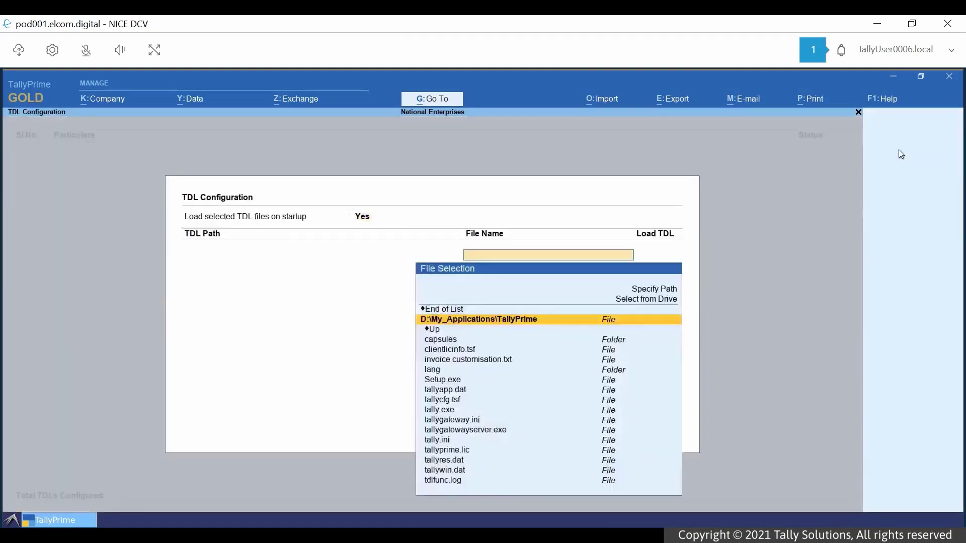
pyautogui.press('Down')
pyautogui.press('Down')
pyautogui.press('Down')
pyautogui.press('Down')
pyautogui.press('Return')
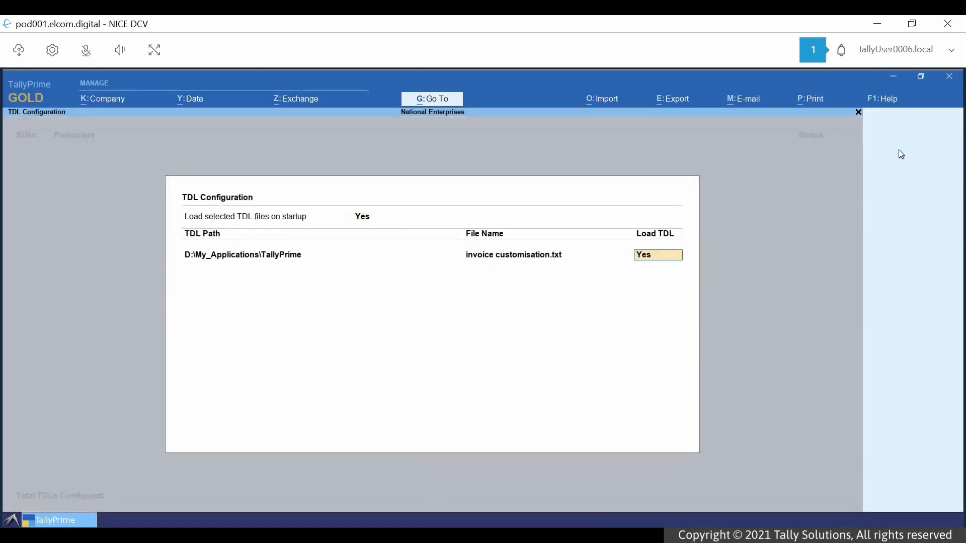
pyautogui.press('Return')
pyautogui.press('Return')
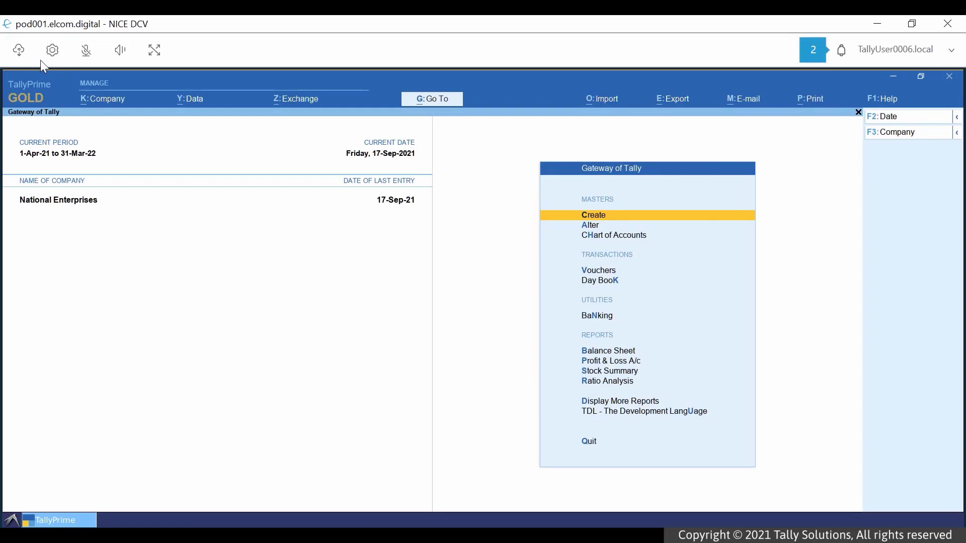
# - Upload tallycfg.tsf into the My_Files Import folder and select it in the file manager
pyautogui.click(20, 51)
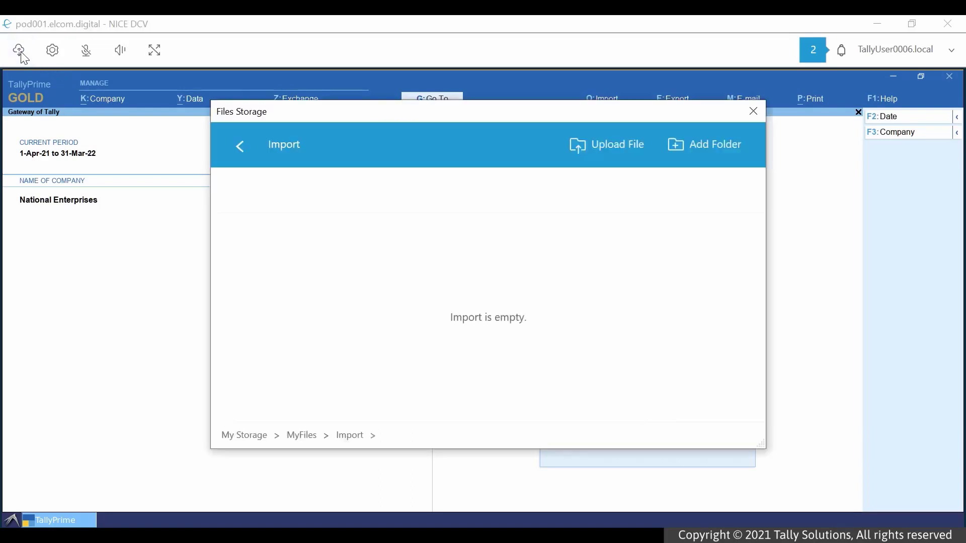
pyautogui.click(586, 152)
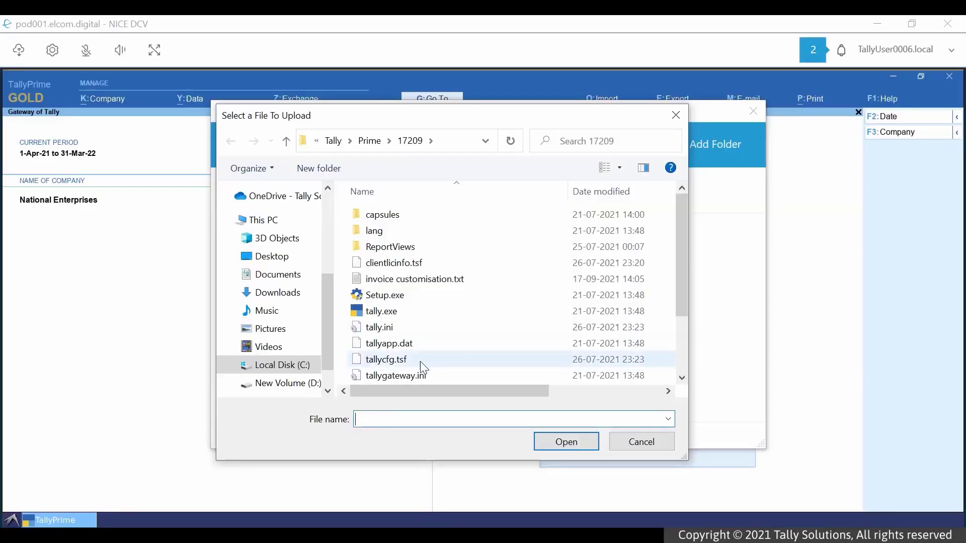
pyautogui.click(421, 361)
pyautogui.click(571, 444)
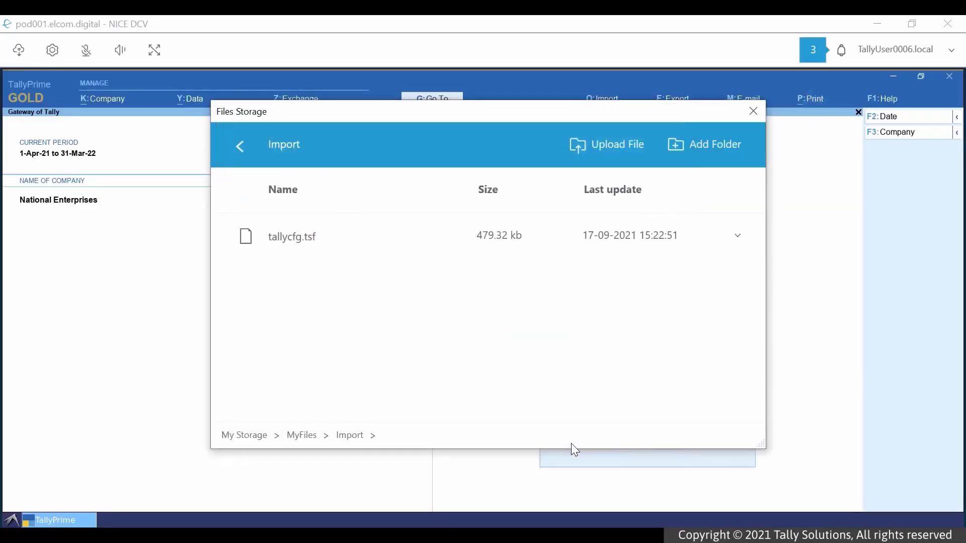
pyautogui.click(753, 111)
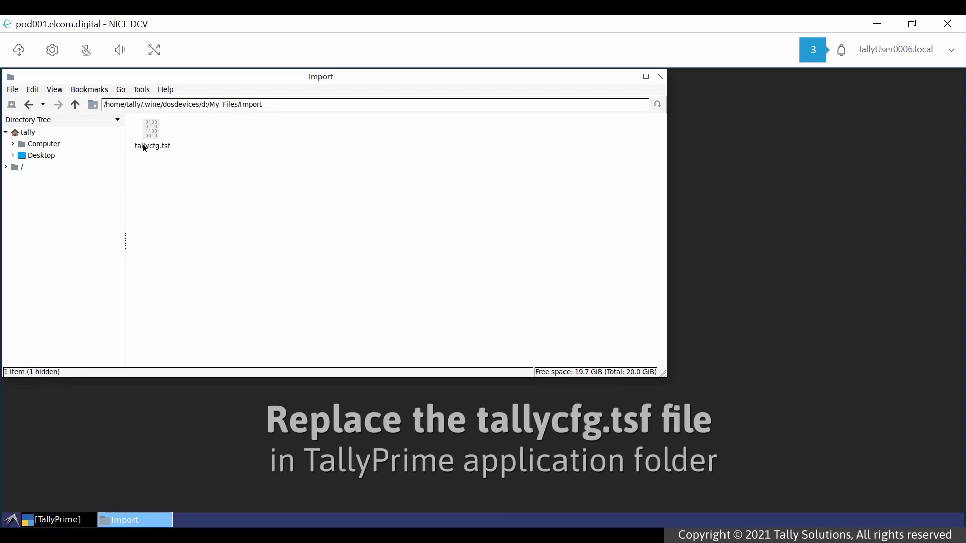
pyautogui.click(144, 147)
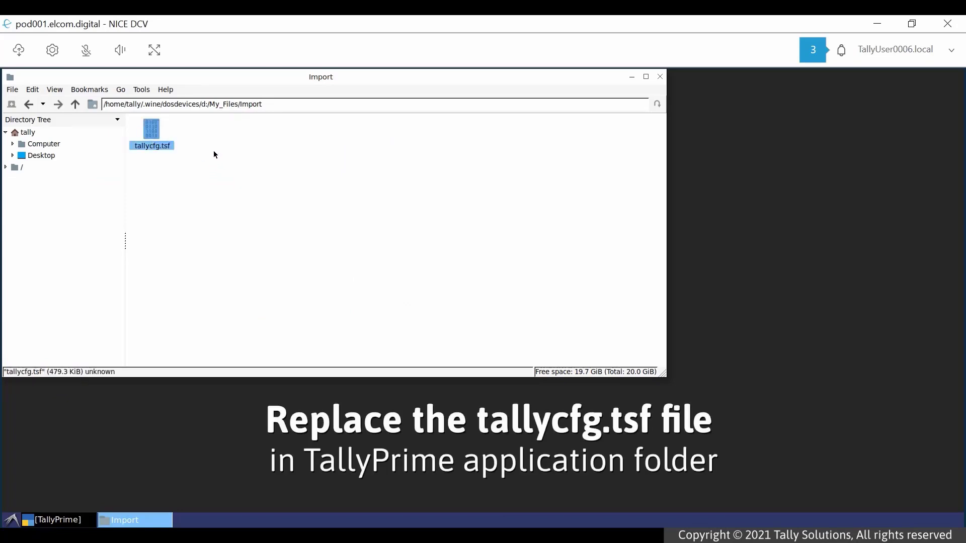
# - Permanently delete the old tallycfg.tsf from d:\My_Applications\TallyPrime, confirming both prompts
pyautogui.click(75, 104)
pyautogui.click(75, 104)
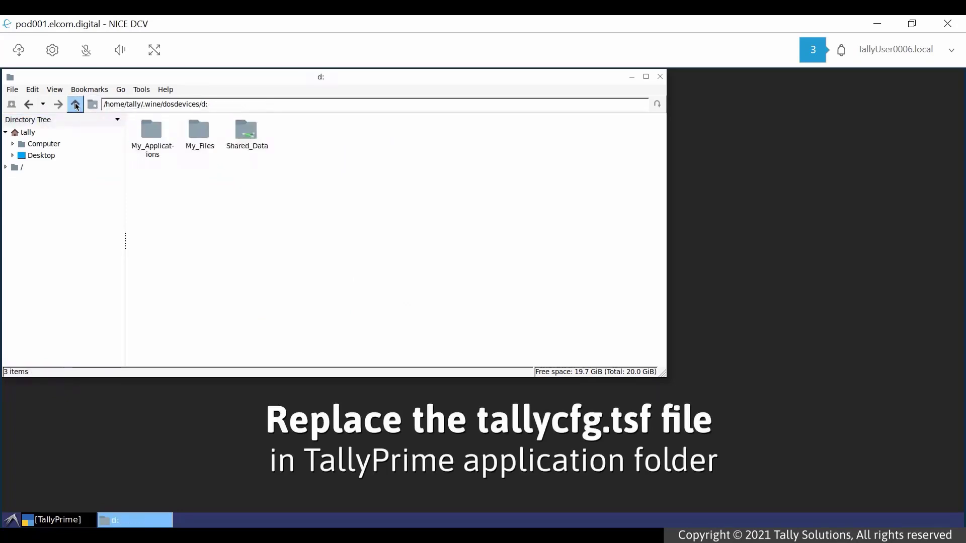
pyautogui.doubleClick(146, 141)
pyautogui.doubleClick(194, 141)
pyautogui.click(153, 184)
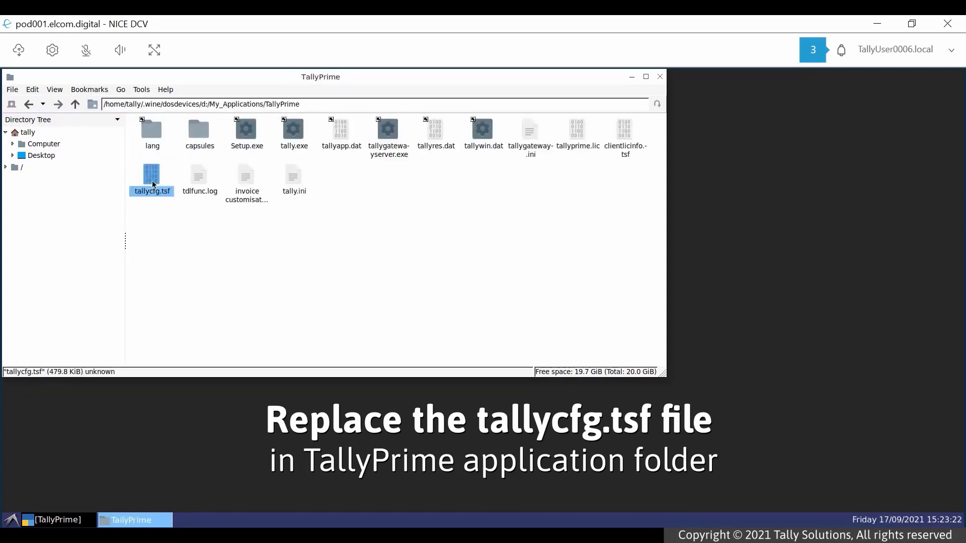
pyautogui.press('Delete')
pyautogui.click(414, 266)
pyautogui.click(414, 270)
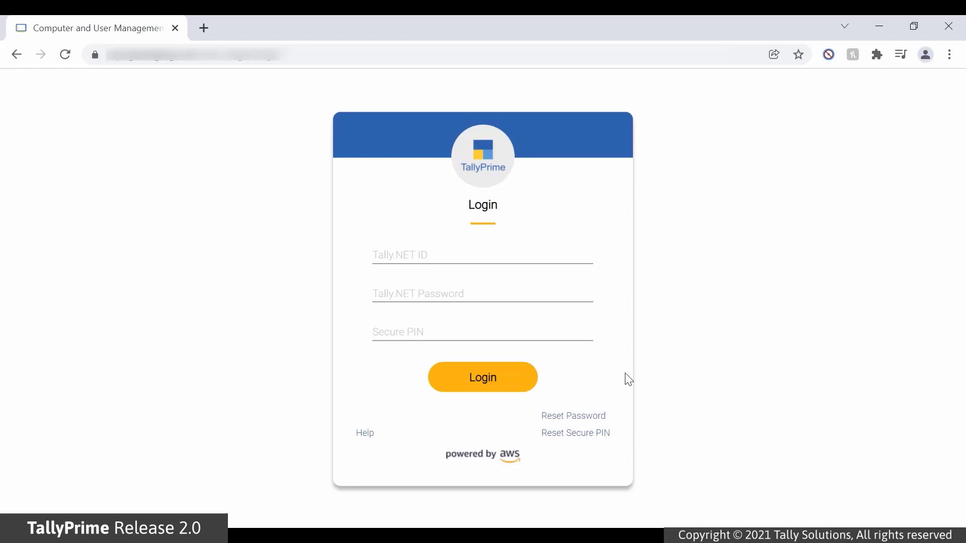
# - Log in to the self-service portal with the saved Tally.NET ID, the account password and secure PIN
pyautogui.click(530, 257)
pyautogui.press('Tab')
pyautogui.write('••')
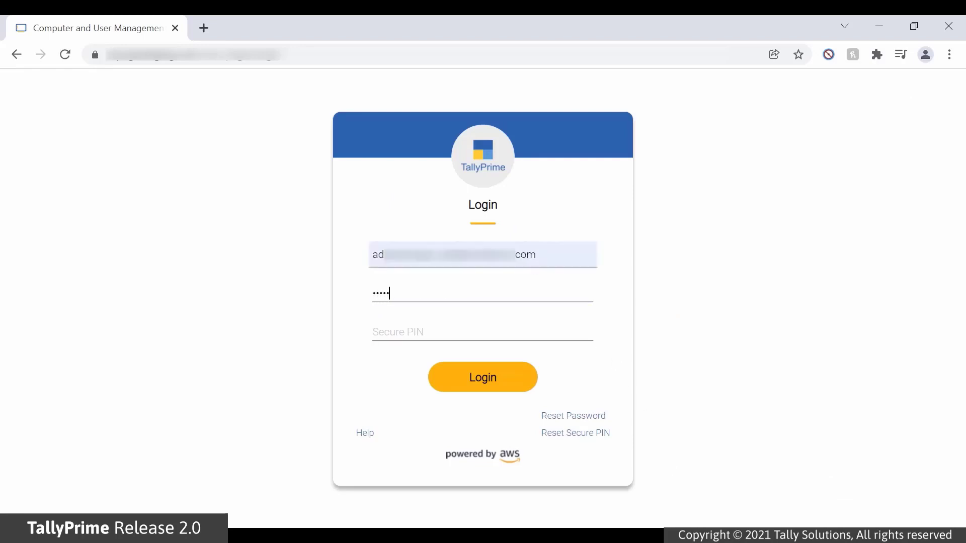
pyautogui.write('•••••')
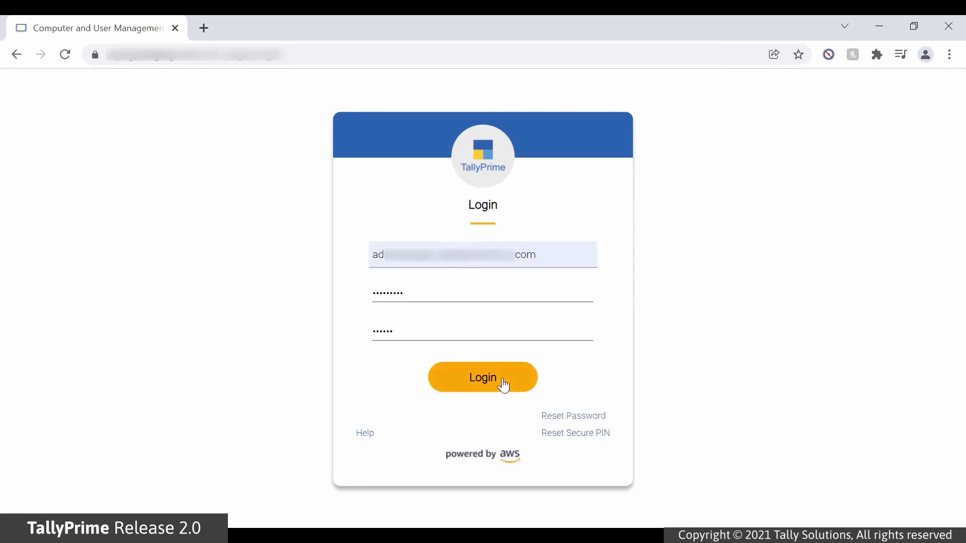
pyautogui.click(503, 388)
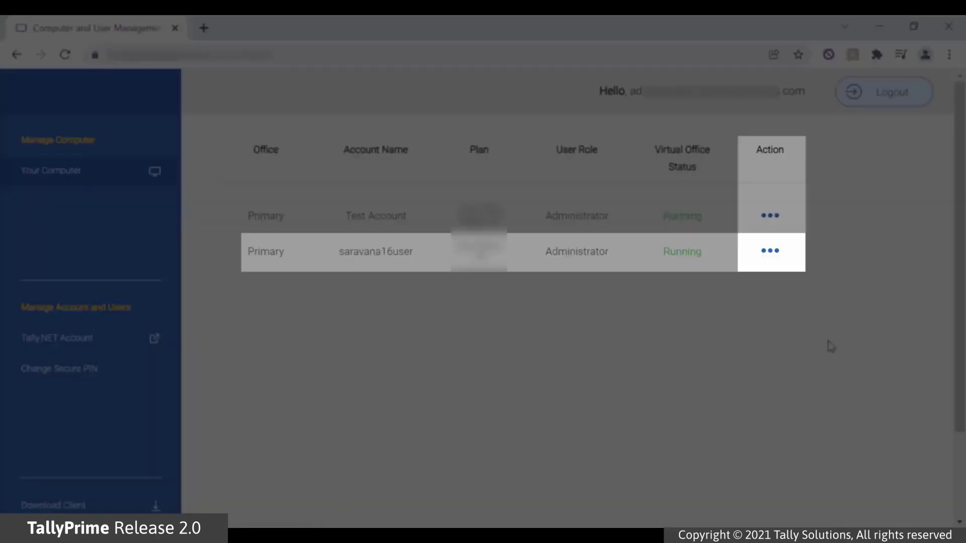
# - Launch the second Primary account's virtual computer from its Action menu in a new tab
pyautogui.click(778, 257)
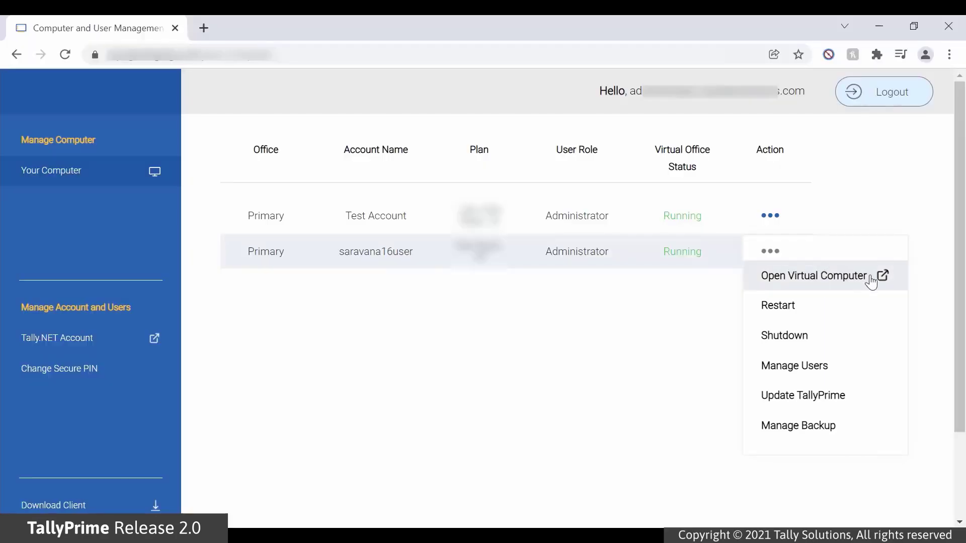
pyautogui.click(870, 282)
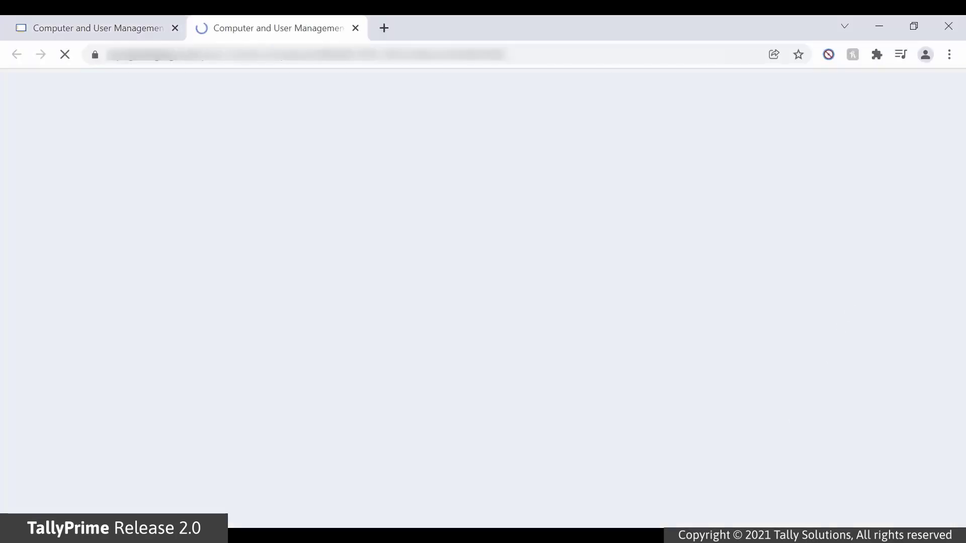